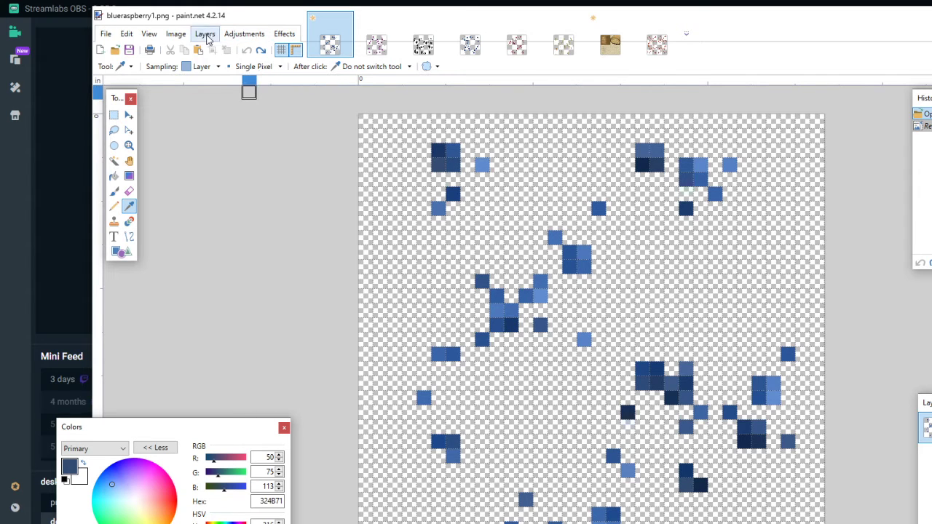
- Resize the image to 50 percent using Nearest Neighbor resampling
{"action": "left_click", "coordinate": [179, 36]}
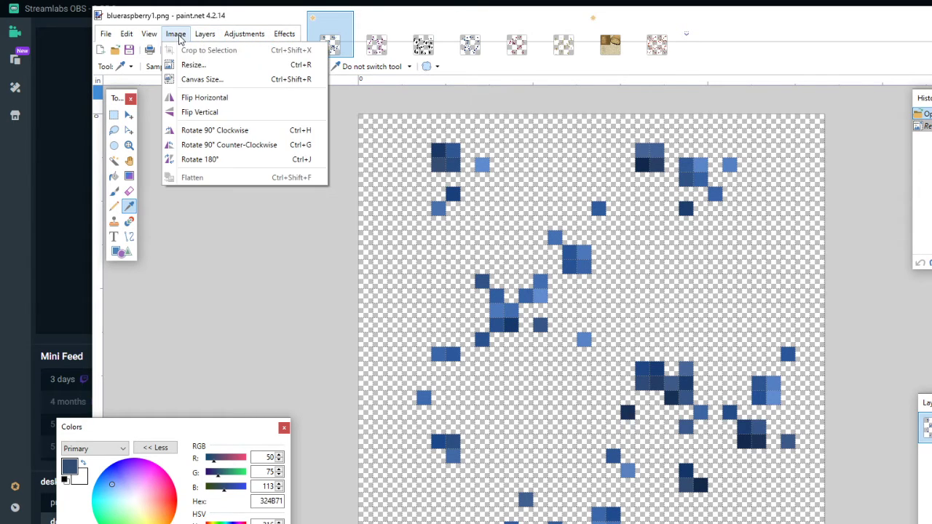
{"action": "left_click", "coordinate": [208, 66]}
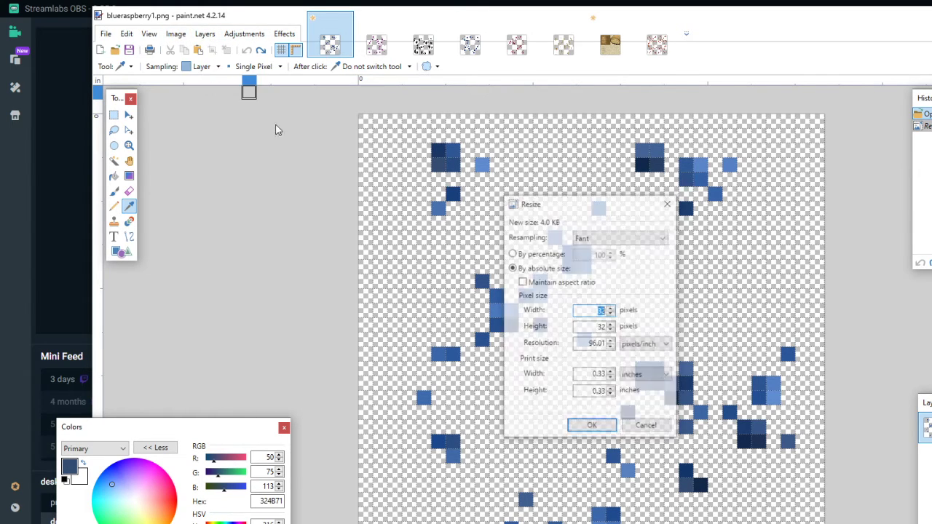
{"action": "left_click", "coordinate": [560, 255]}
{"action": "left_click", "coordinate": [585, 254]}
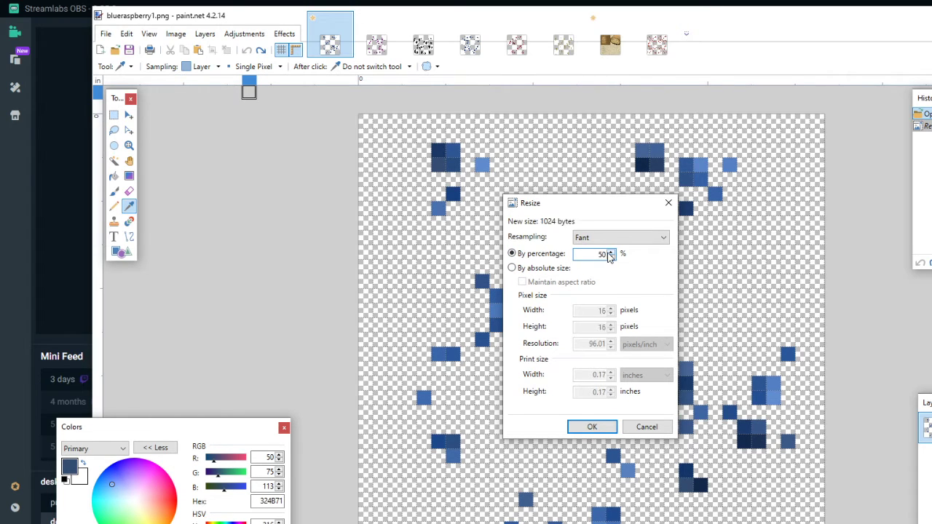
{"action": "left_click", "coordinate": [624, 238]}
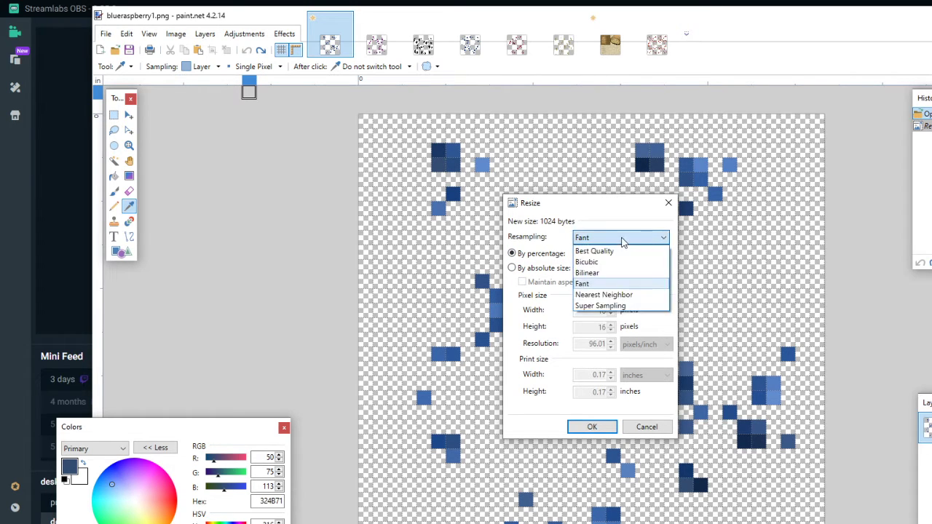
{"action": "left_click", "coordinate": [602, 295]}
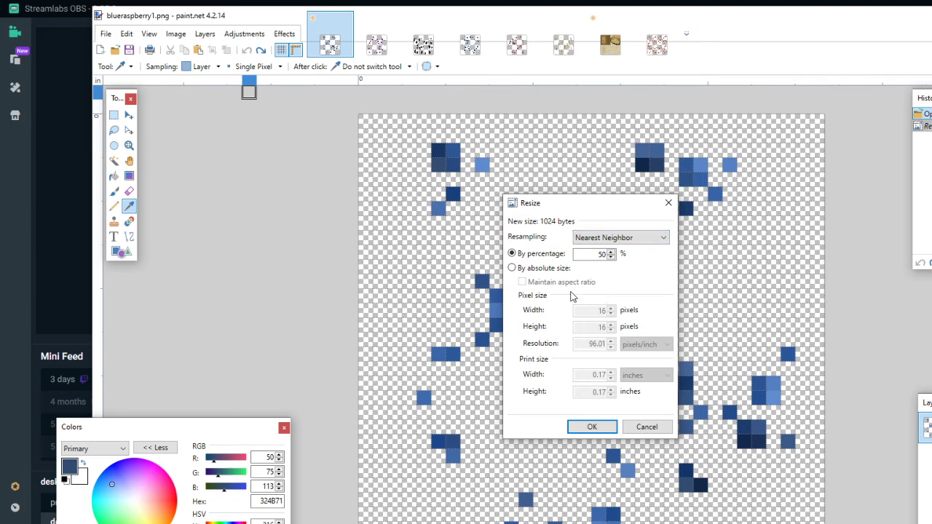
{"action": "left_click", "coordinate": [591, 427]}
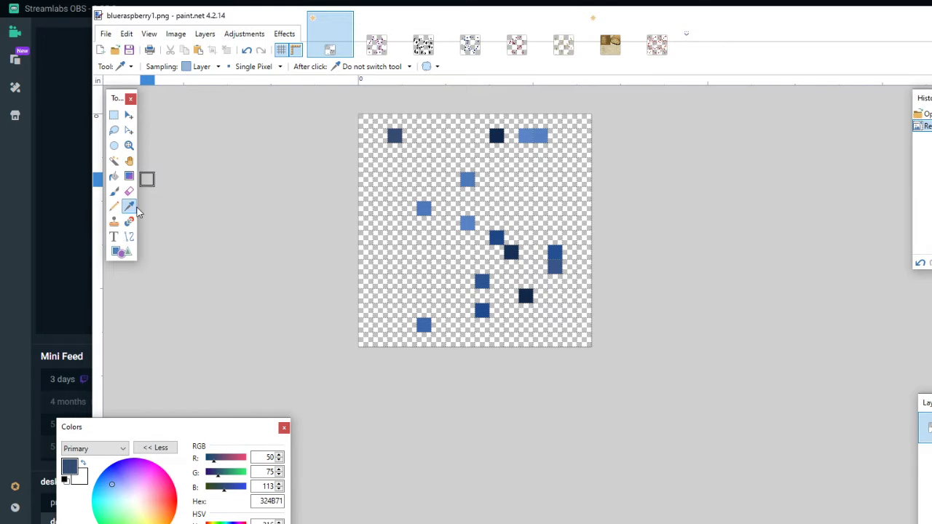
- Sample several blue pixels of the reduced image with the Color Picker to inspect their colors, and undo the Nearest Neighbor resize
{"action": "left_click", "coordinate": [395, 135]}
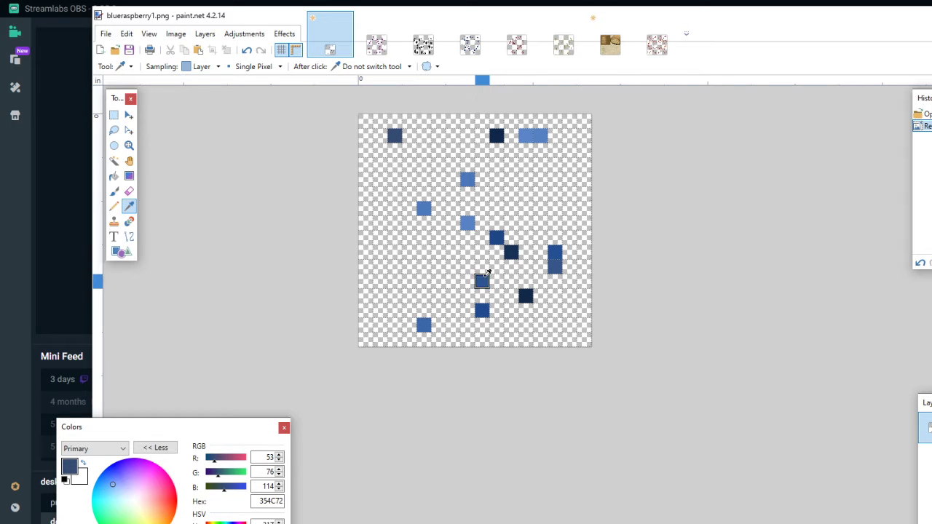
{"action": "left_click", "coordinate": [423, 324]}
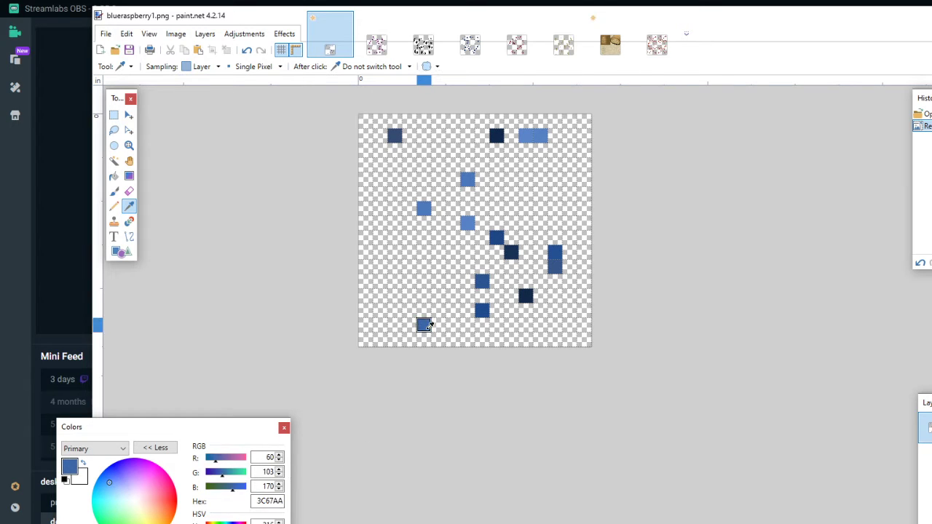
{"action": "left_click", "coordinate": [526, 295]}
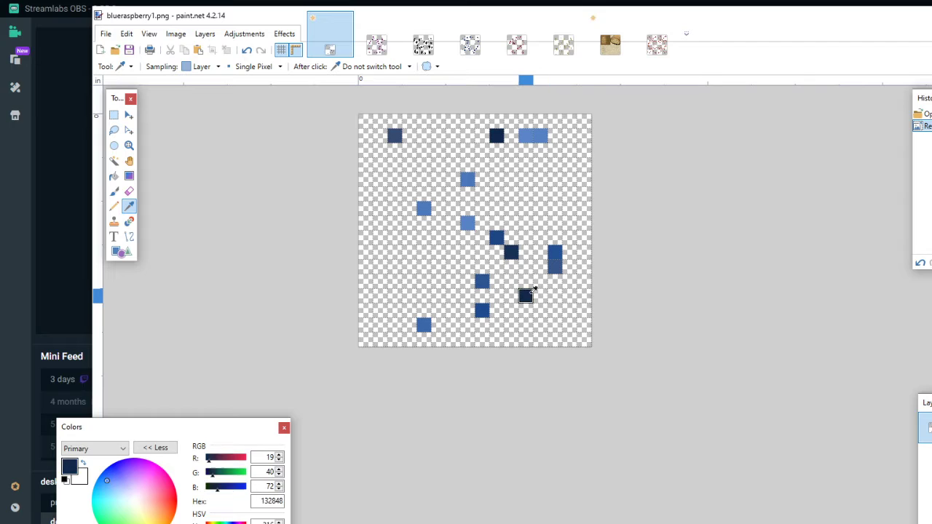
{"action": "left_click", "coordinate": [554, 260]}
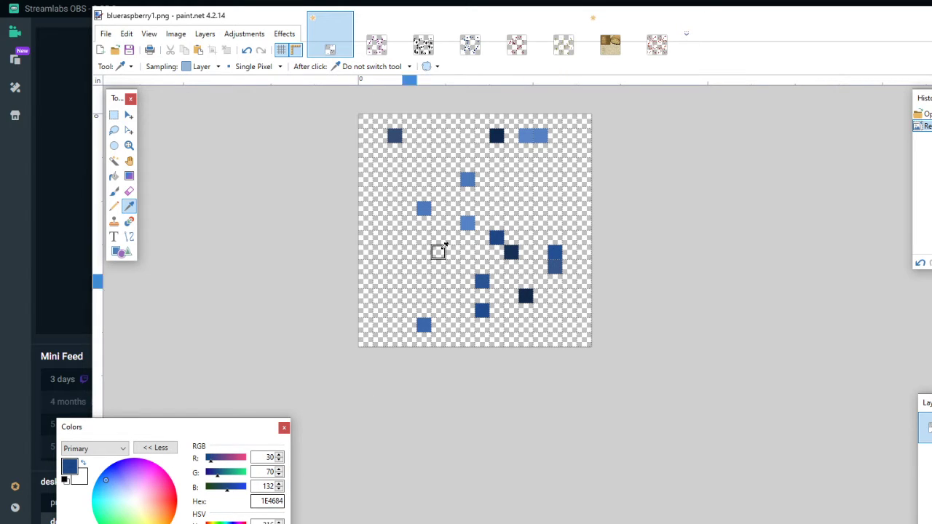
{"action": "left_click", "coordinate": [467, 222]}
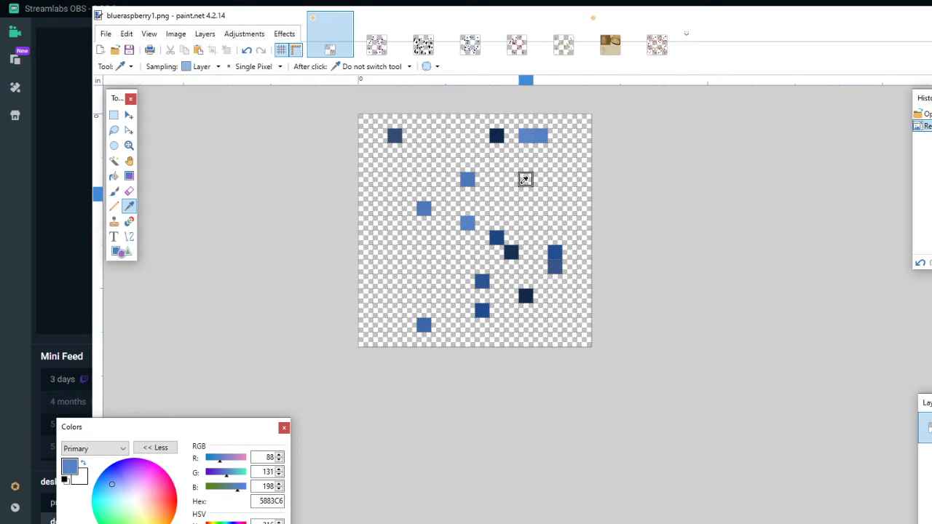
{"action": "left_click", "coordinate": [246, 49]}
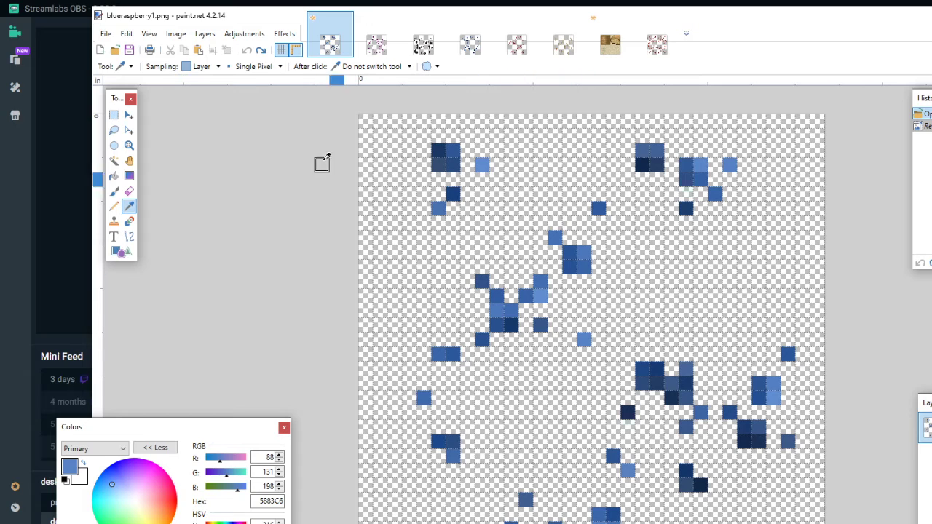
- Resize the image to 50 percent using Fant resampling
{"action": "left_click", "coordinate": [176, 33]}
{"action": "left_click", "coordinate": [192, 62]}
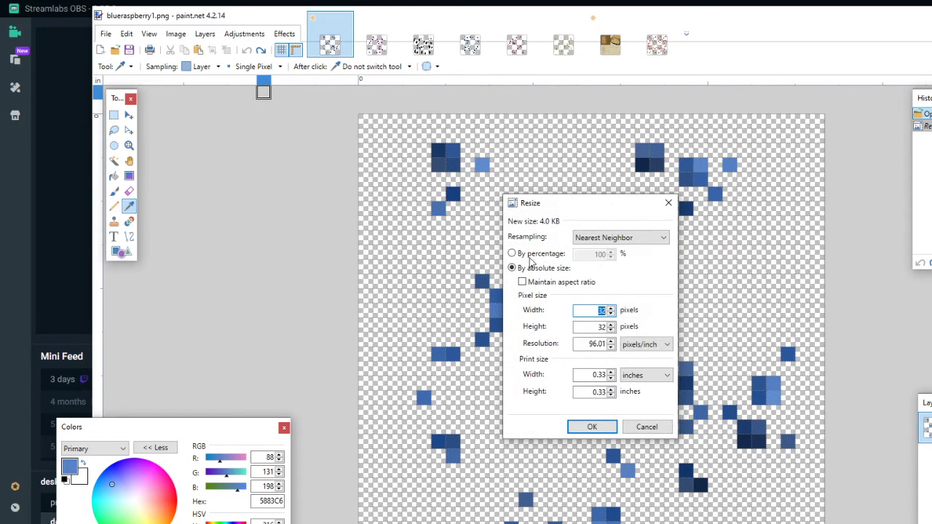
{"action": "left_click", "coordinate": [546, 255]}
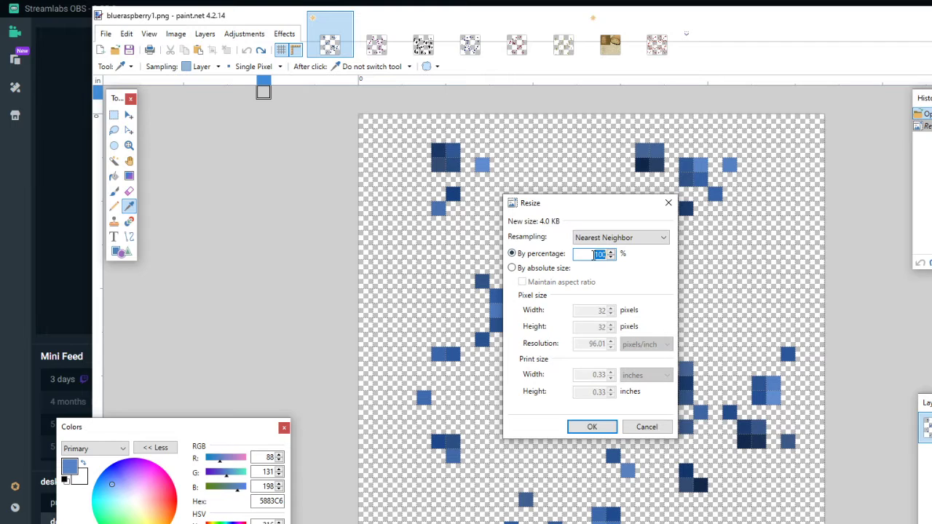
{"action": "left_click", "coordinate": [625, 240]}
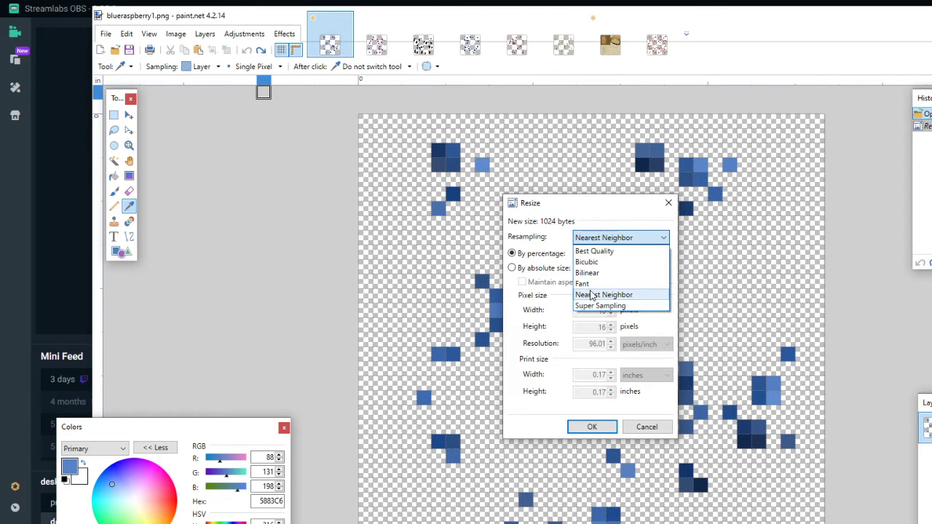
{"action": "left_click", "coordinate": [606, 281]}
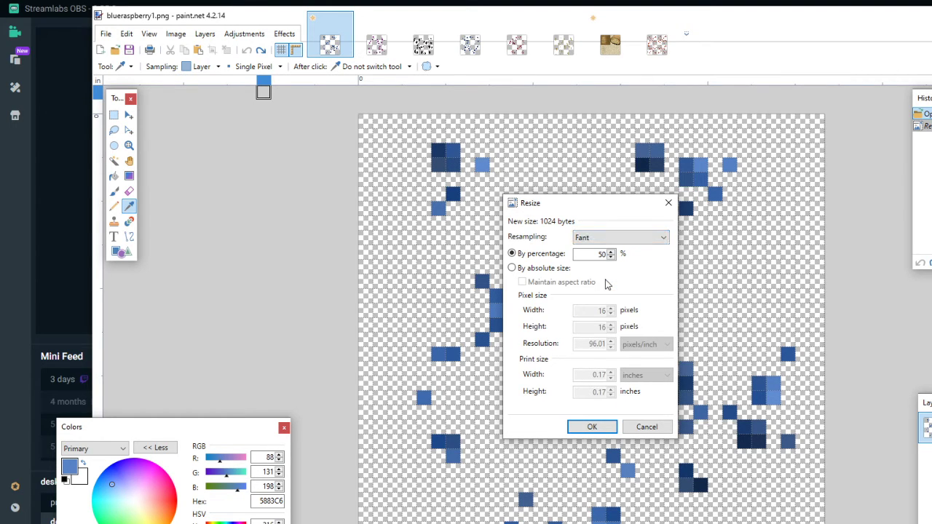
{"action": "left_click", "coordinate": [593, 428]}
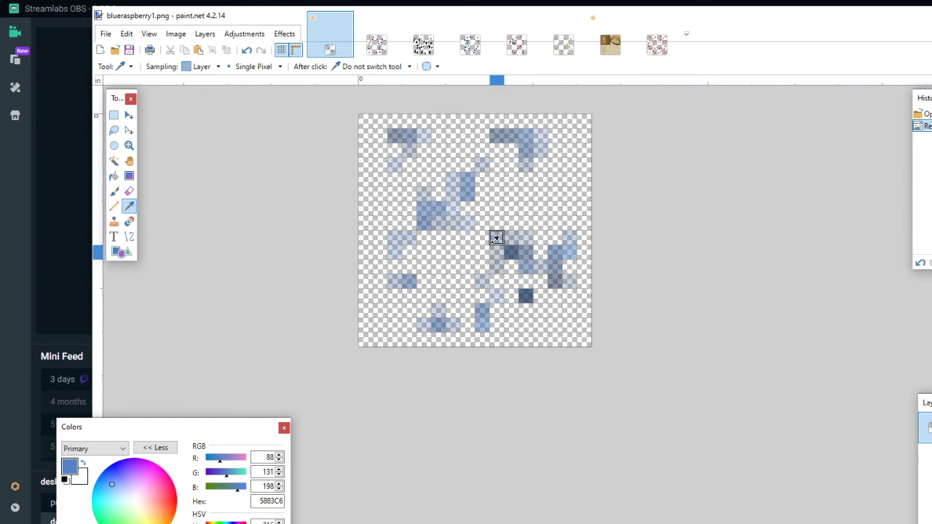
- Sample light and dark pixels across the Fant-resampled image to inspect their color and transparency, and undo that resize
{"action": "left_click", "coordinate": [425, 220]}
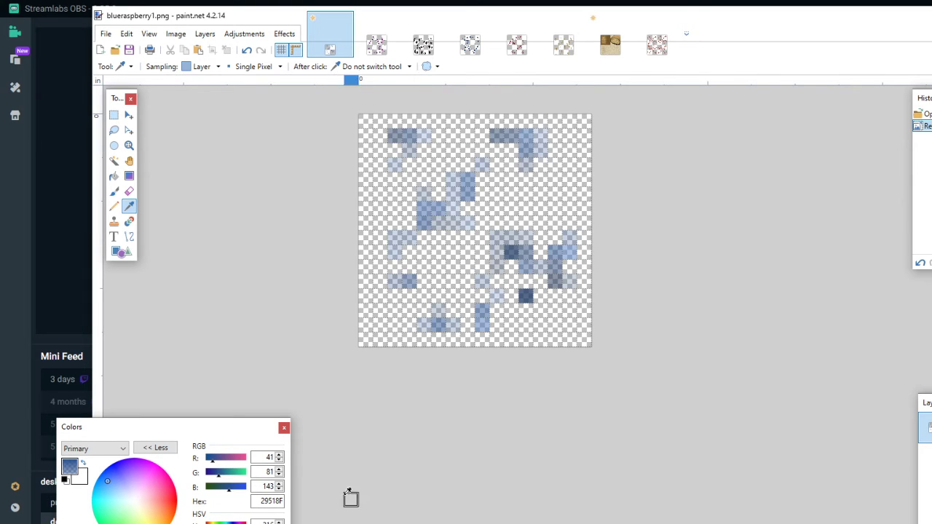
{"action": "left_click", "coordinate": [394, 252]}
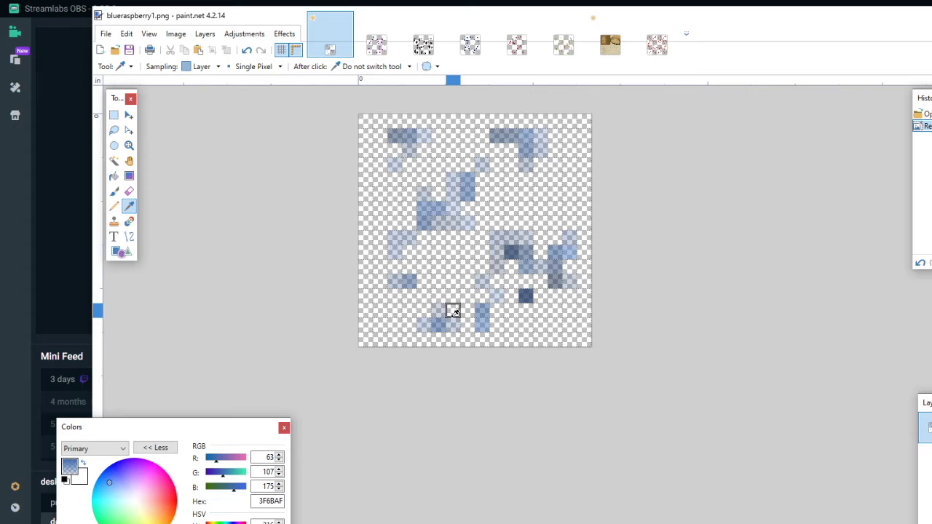
{"action": "left_click", "coordinate": [482, 281]}
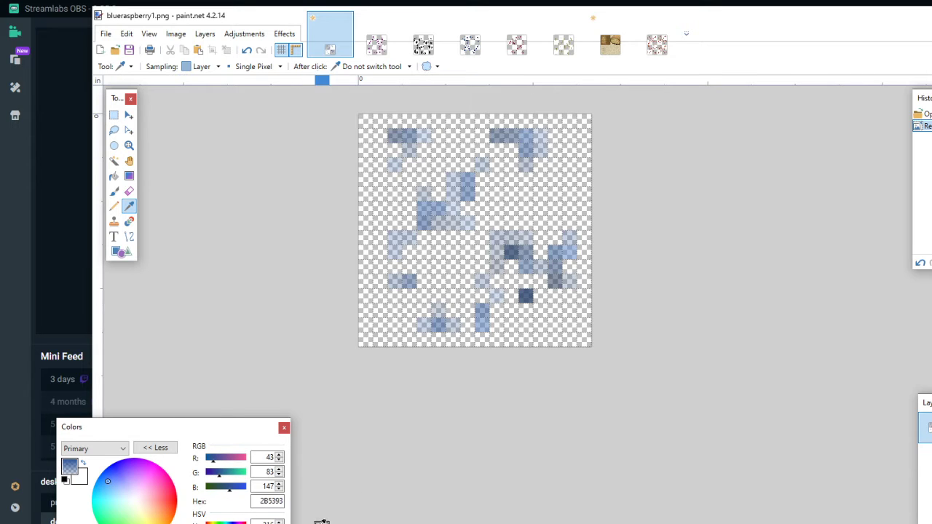
{"action": "left_click", "coordinate": [511, 253]}
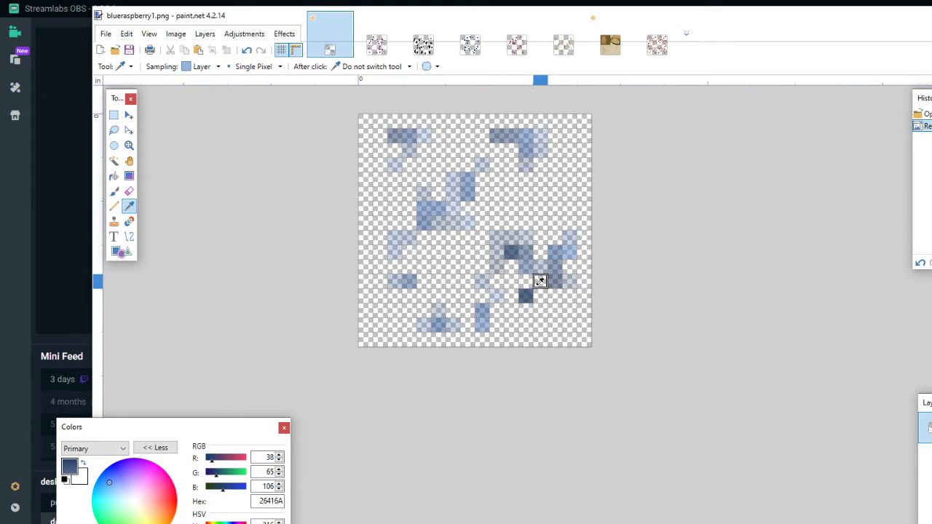
{"action": "left_click", "coordinate": [526, 295]}
{"action": "left_click", "coordinate": [566, 253]}
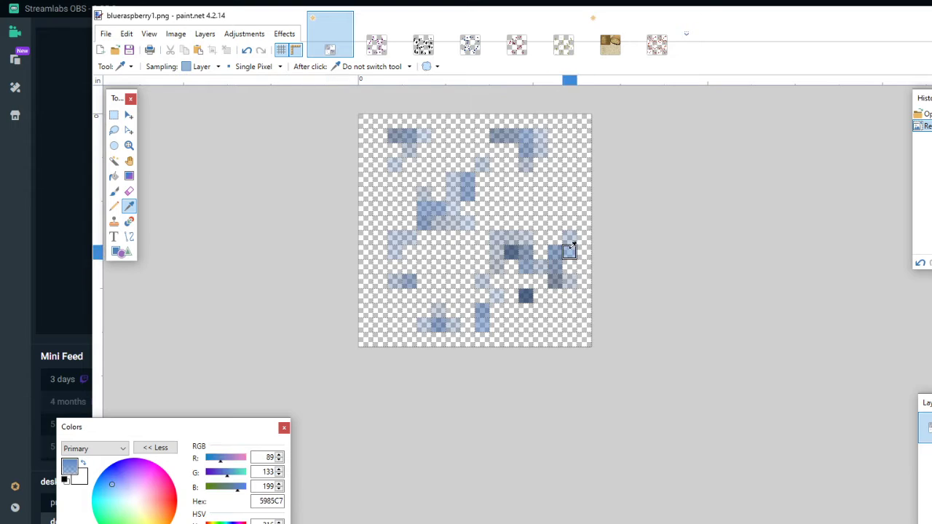
{"action": "left_click", "coordinate": [527, 135]}
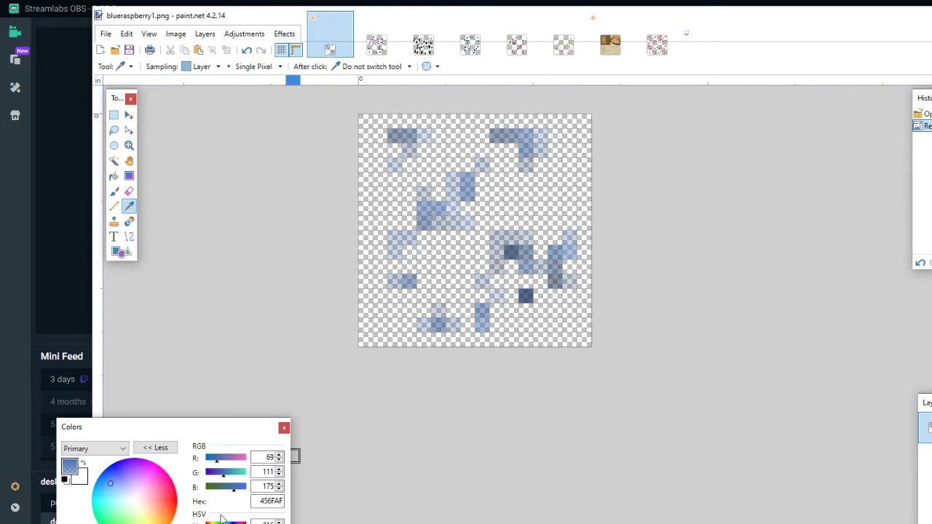
{"action": "left_click", "coordinate": [423, 252]}
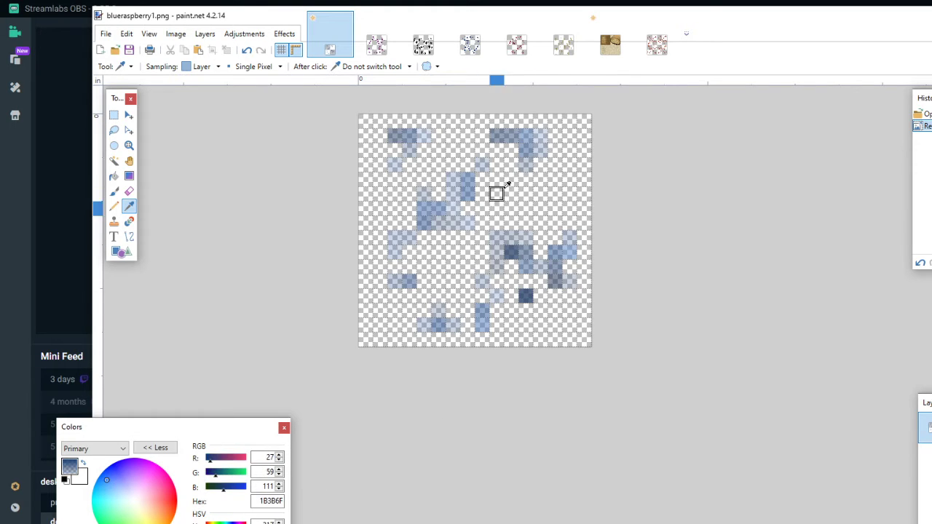
{"action": "left_click", "coordinate": [526, 153]}
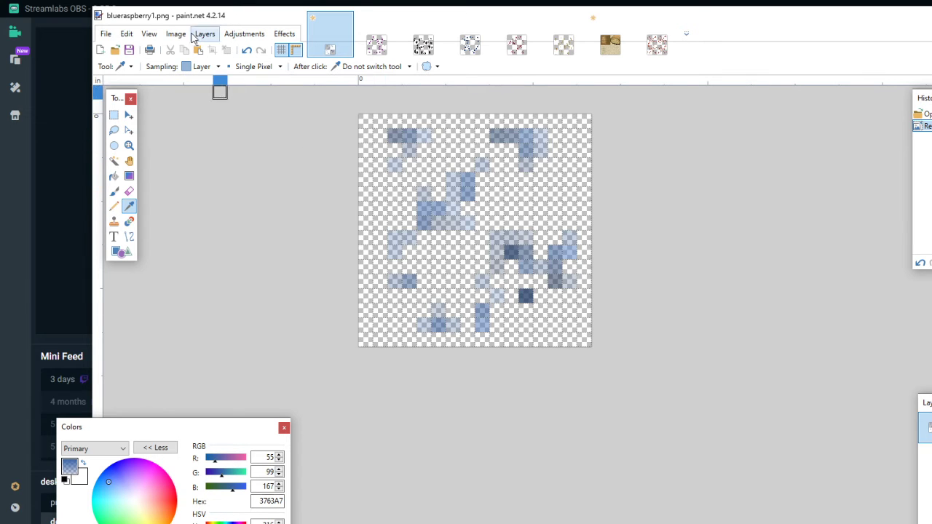
{"action": "left_click", "coordinate": [247, 49]}
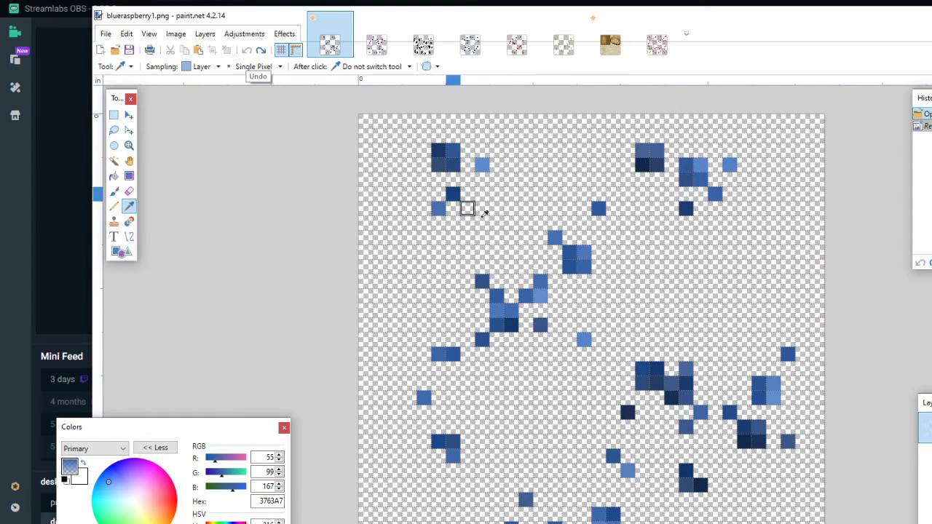
- Try resizing the image to 50 percent with Bilinear resampling, and undo the resize
{"action": "left_click", "coordinate": [205, 34]}
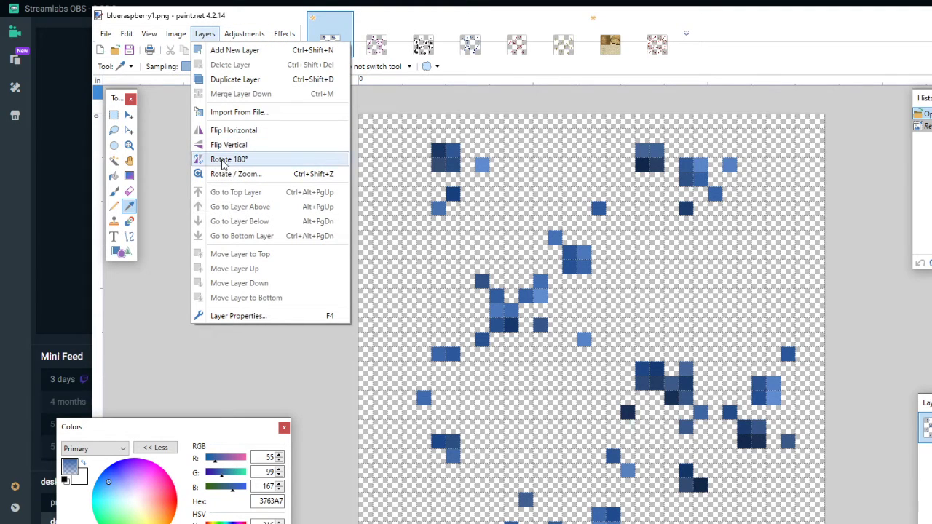
{"action": "mouse_move", "coordinate": [175, 35]}
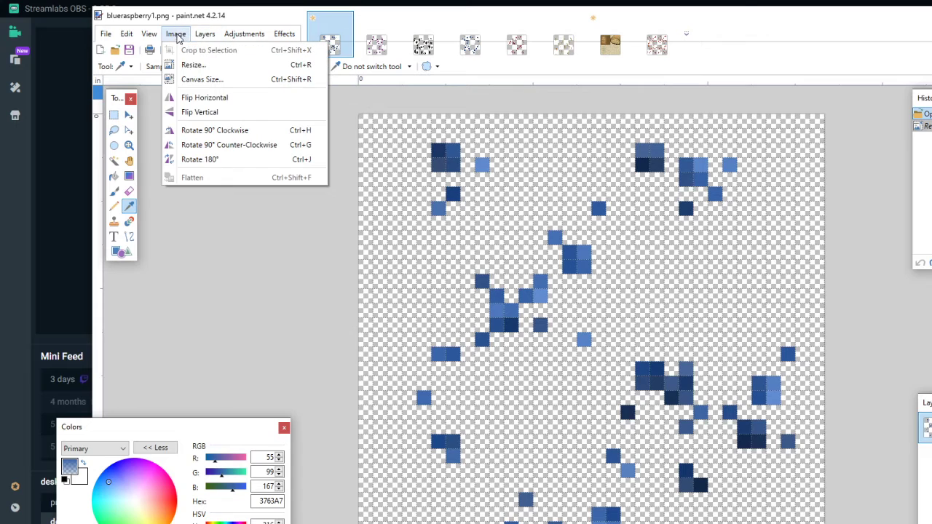
{"action": "left_click", "coordinate": [194, 64]}
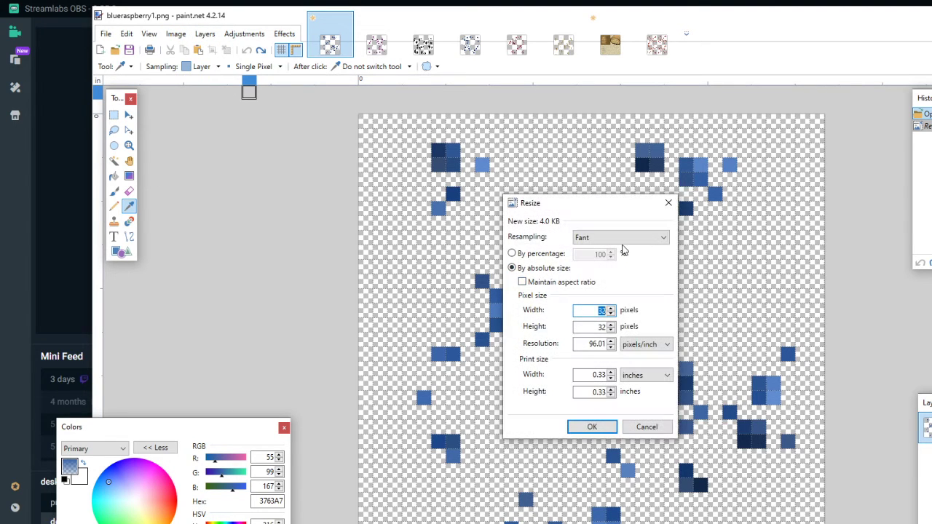
{"action": "left_click", "coordinate": [534, 253]}
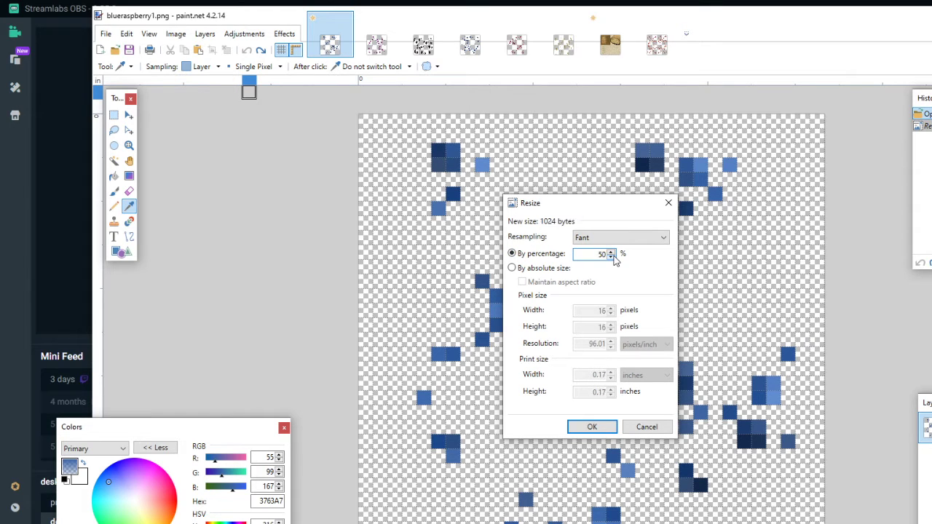
{"action": "left_click", "coordinate": [635, 239]}
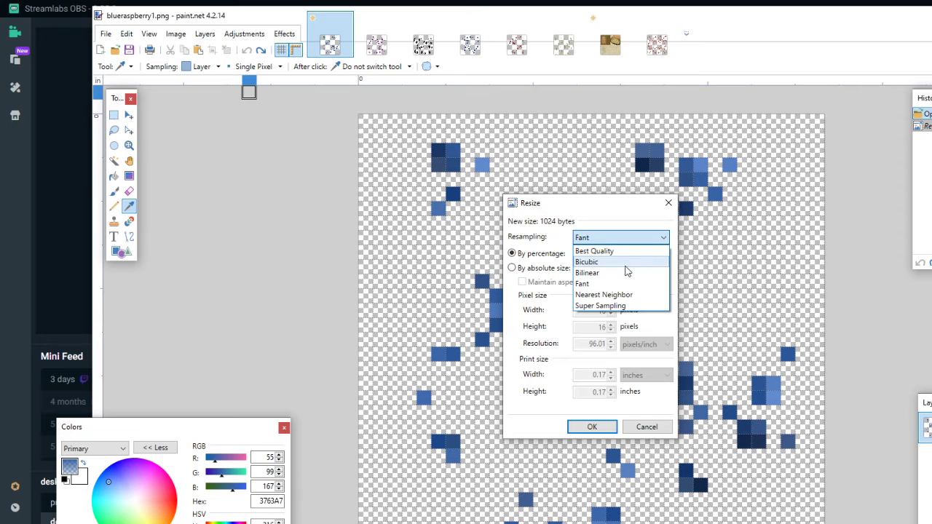
{"action": "left_click", "coordinate": [618, 272]}
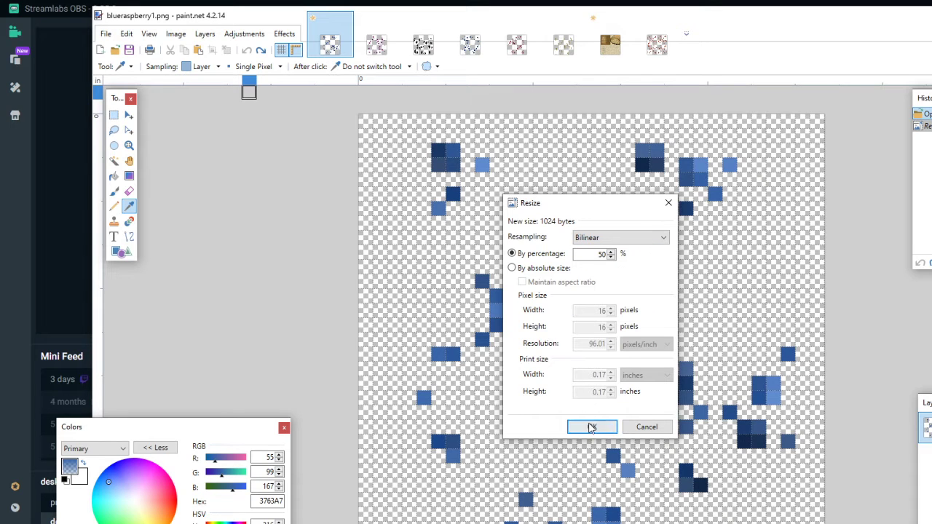
{"action": "left_click", "coordinate": [592, 427]}
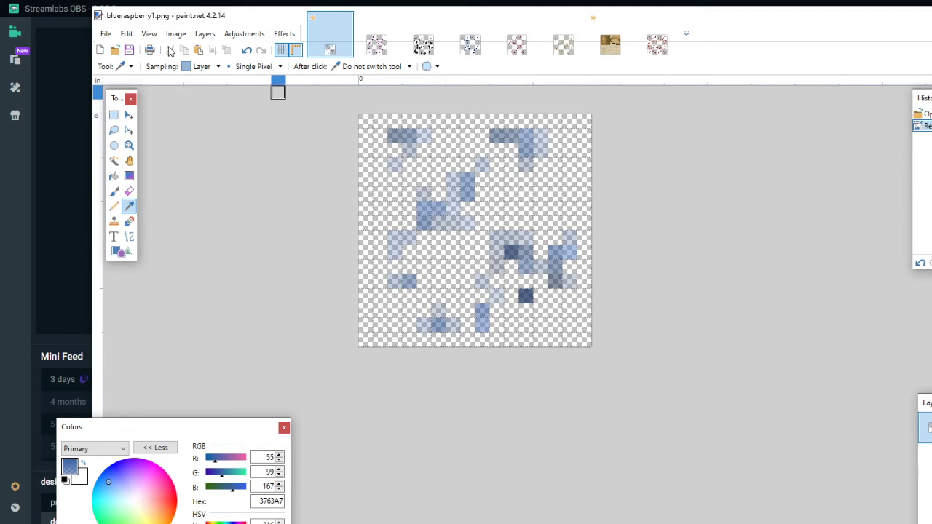
{"action": "left_click", "coordinate": [247, 51]}
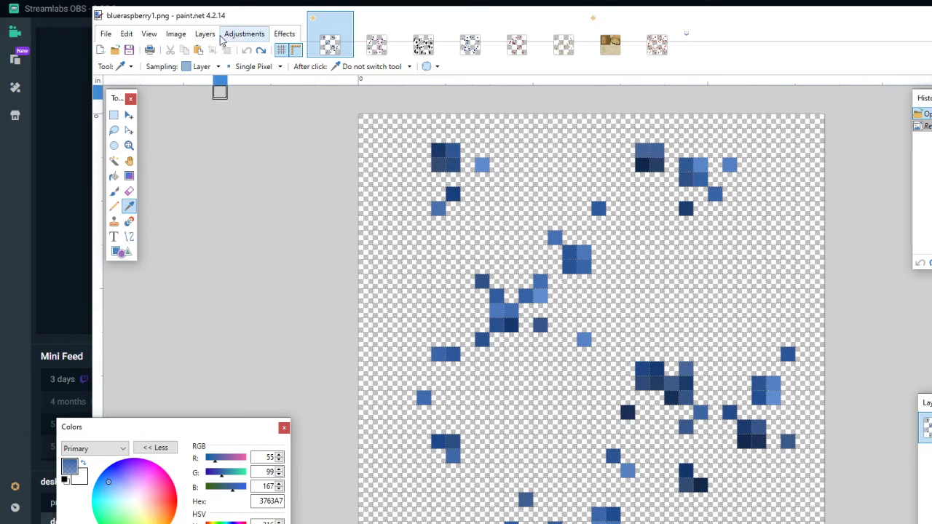
- Try resizing the image to 50 percent with Bicubic resampling, and undo the resize
{"action": "left_click", "coordinate": [176, 34]}
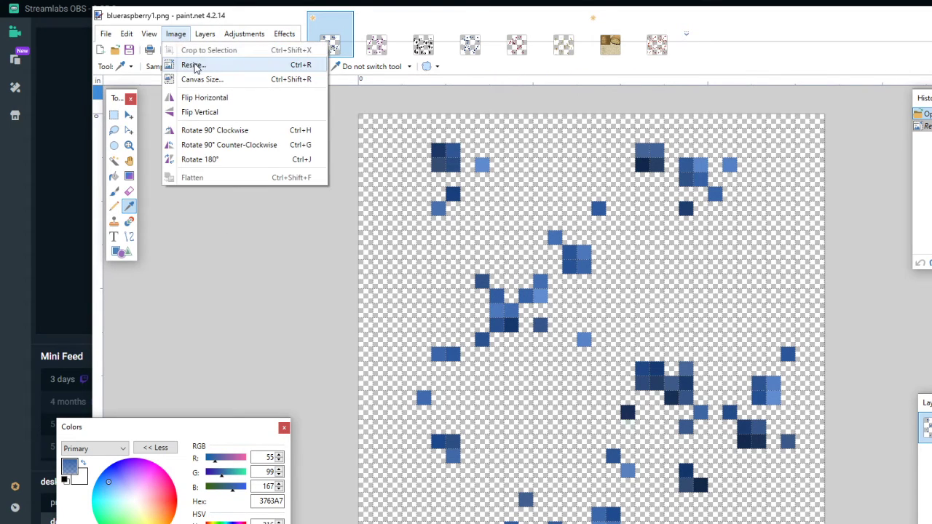
{"action": "left_click", "coordinate": [194, 63]}
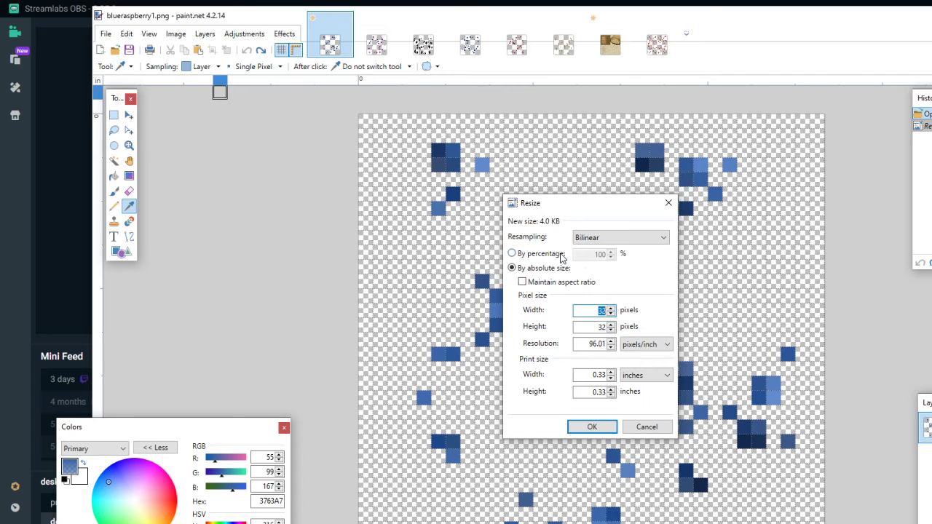
{"action": "left_click", "coordinate": [561, 254]}
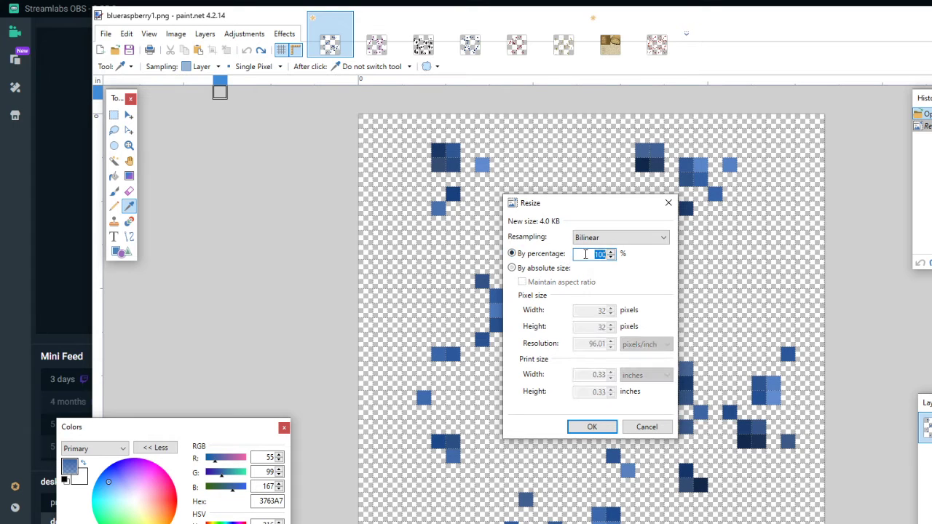
{"action": "left_click", "coordinate": [623, 238]}
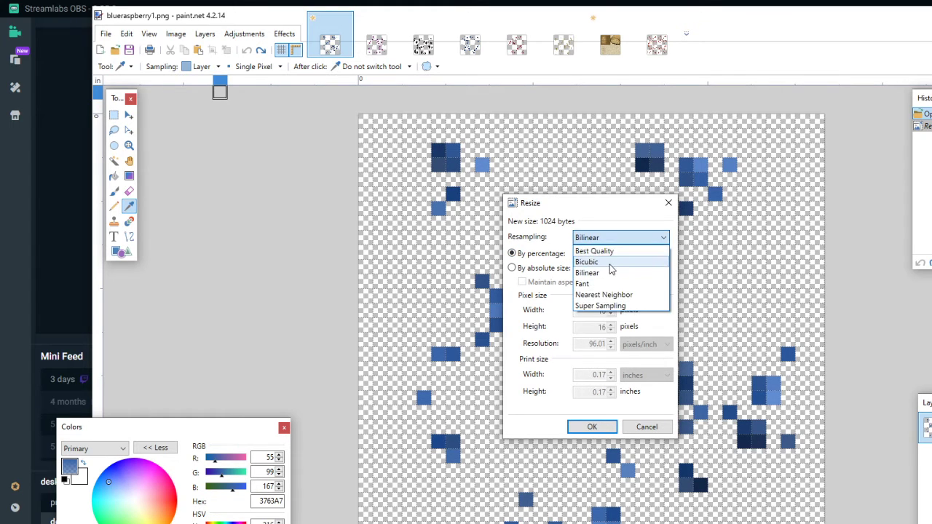
{"action": "left_click", "coordinate": [611, 262]}
{"action": "left_click", "coordinate": [577, 433]}
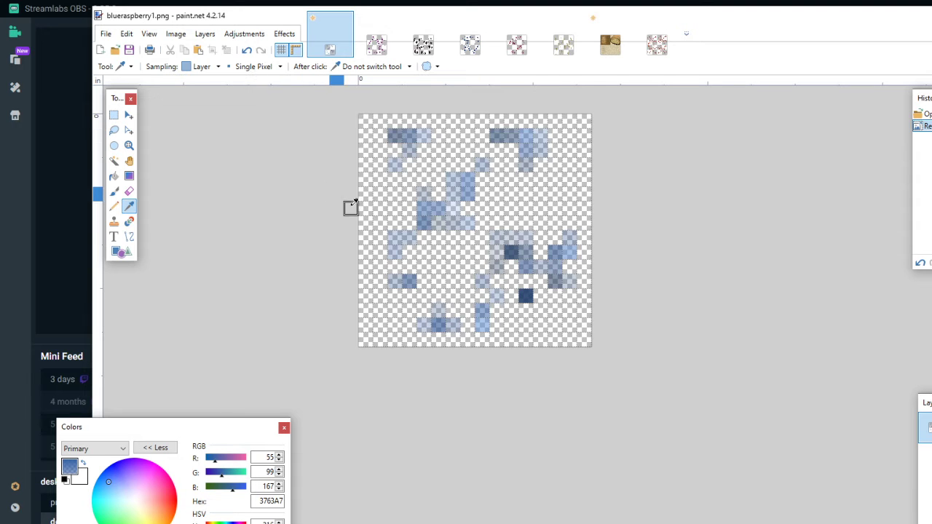
{"action": "left_click", "coordinate": [247, 52]}
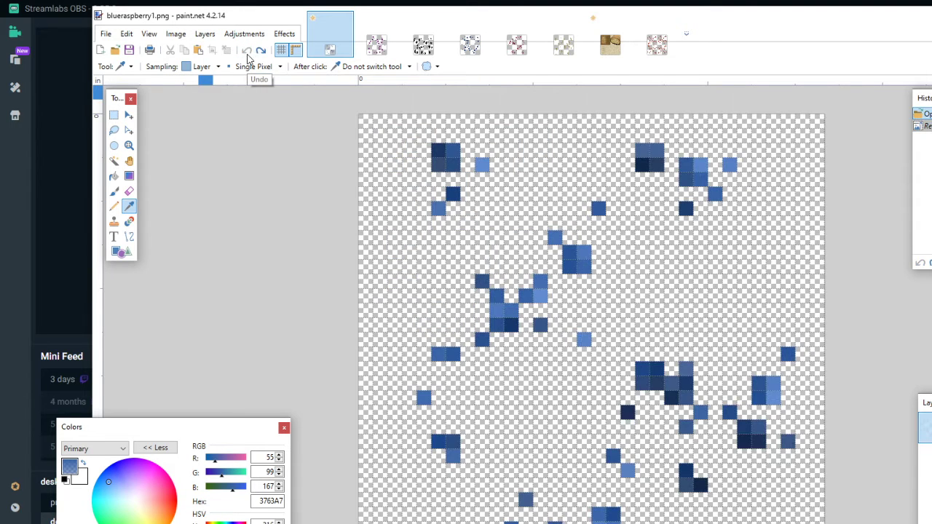
- Try resizing the image to 50 percent with Nearest Neighbor resampling, and undo the resize
{"action": "left_click", "coordinate": [174, 34]}
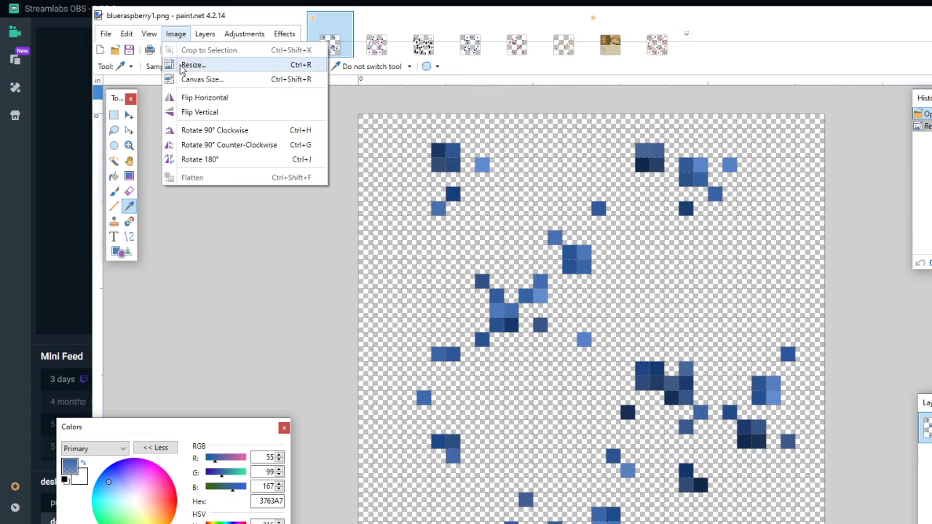
{"action": "left_click", "coordinate": [202, 70]}
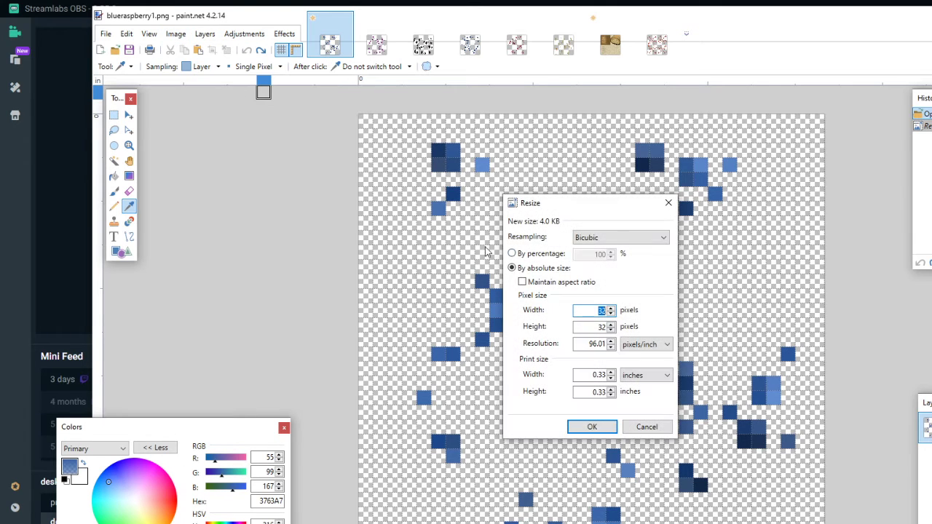
{"action": "left_click", "coordinate": [567, 254]}
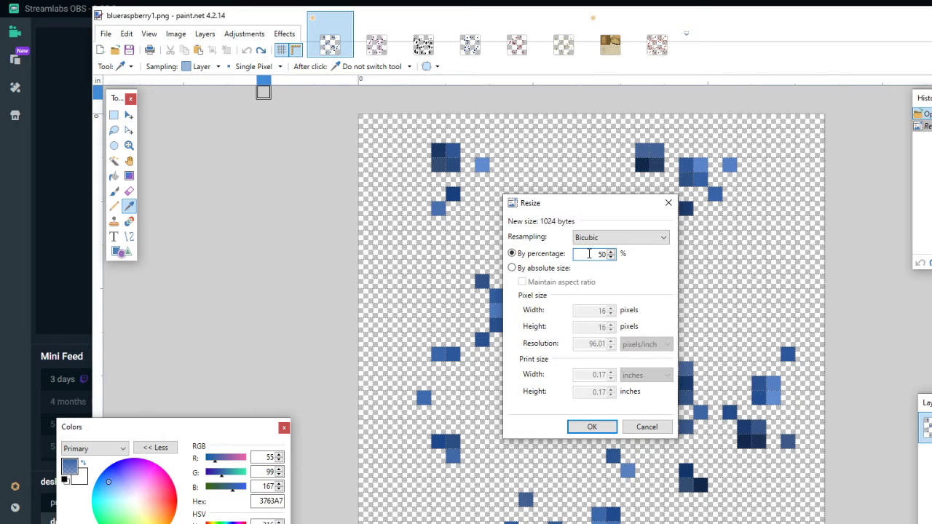
{"action": "left_click", "coordinate": [644, 237]}
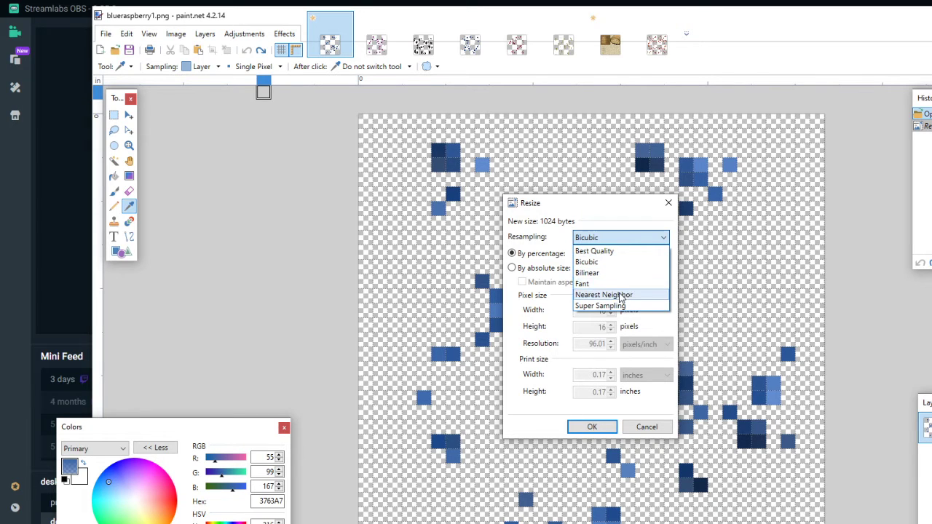
{"action": "left_click", "coordinate": [620, 295]}
{"action": "left_click", "coordinate": [575, 423]}
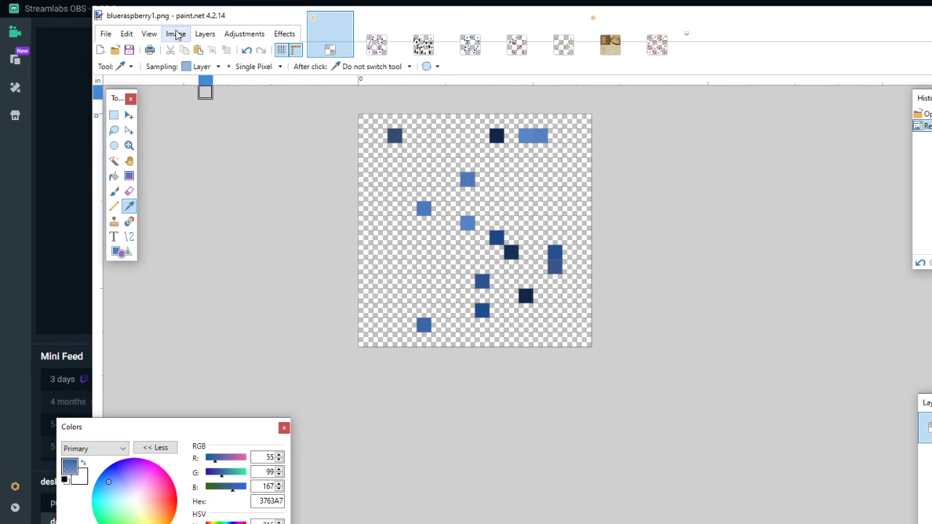
{"action": "left_click", "coordinate": [245, 50]}
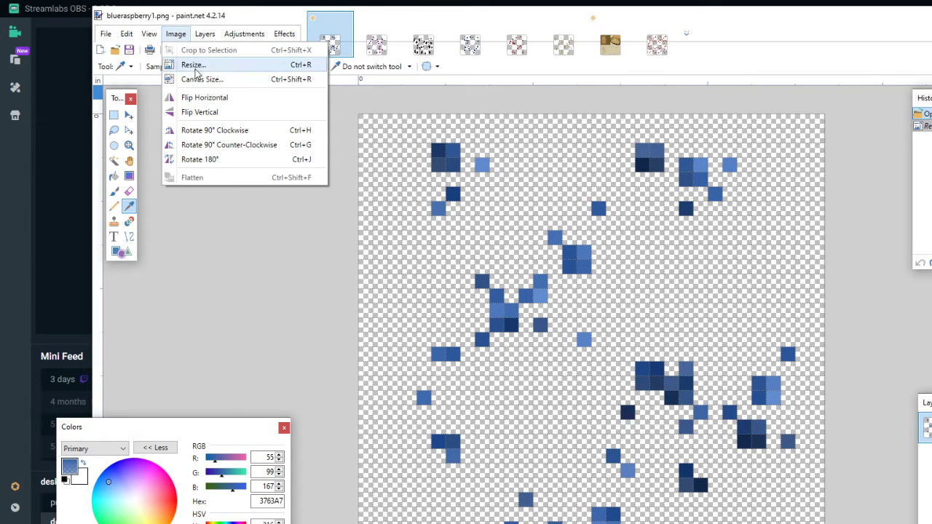
- Resize the image to 50 percent using Best Quality resampling
{"action": "left_click", "coordinate": [194, 66]}
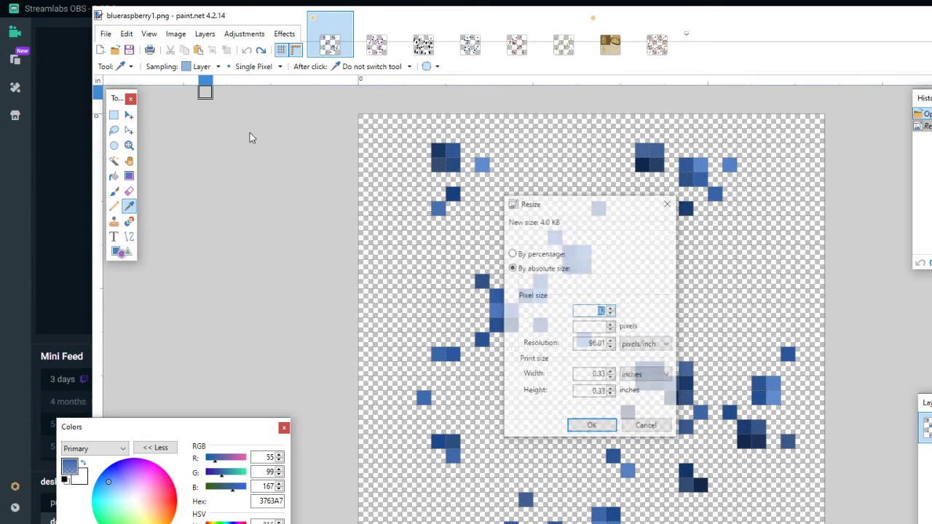
{"action": "left_click", "coordinate": [526, 254]}
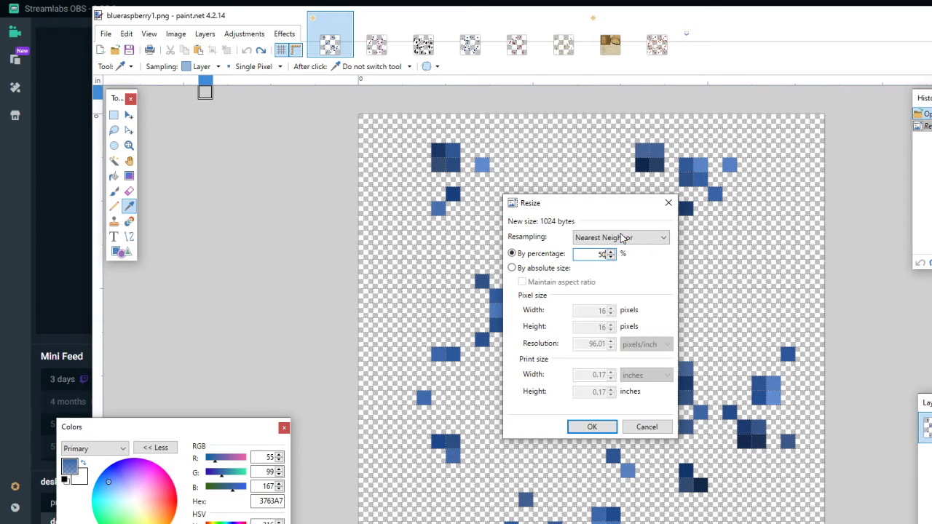
{"action": "left_click", "coordinate": [622, 239]}
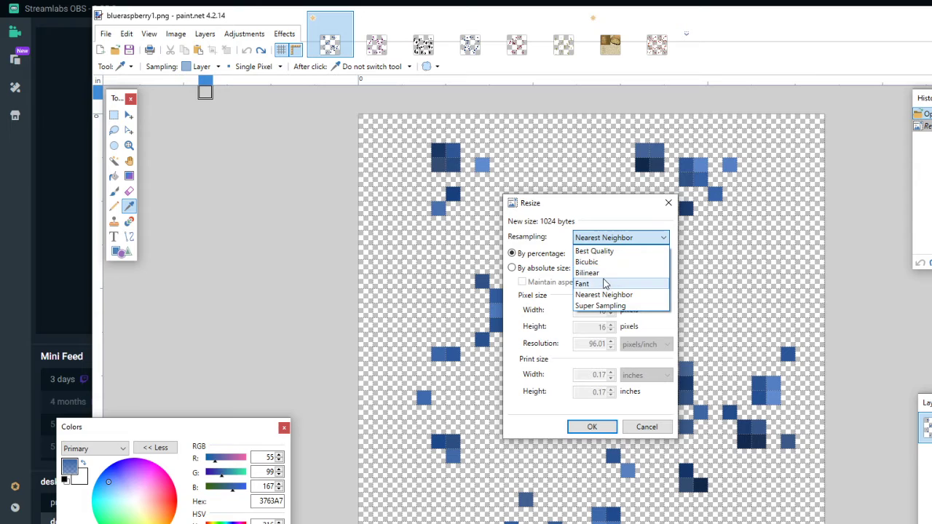
{"action": "left_click", "coordinate": [609, 252]}
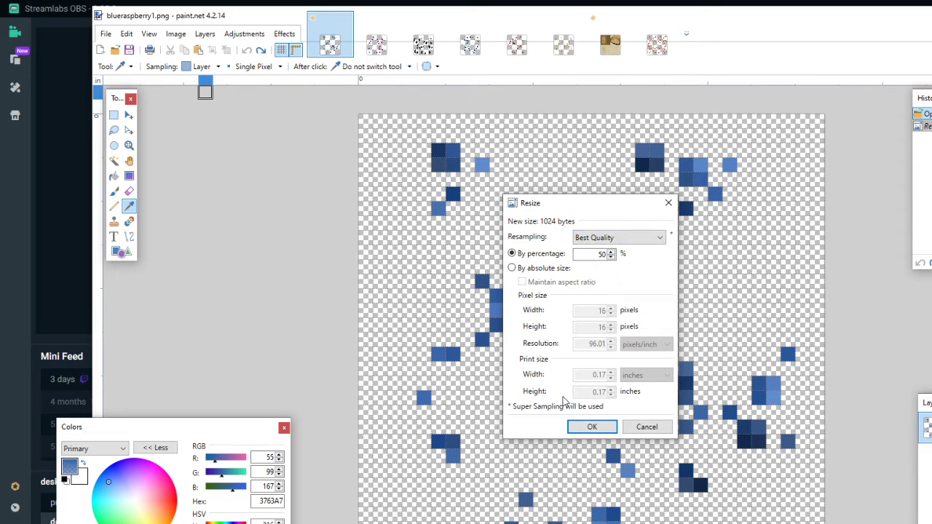
{"action": "left_click", "coordinate": [592, 427]}
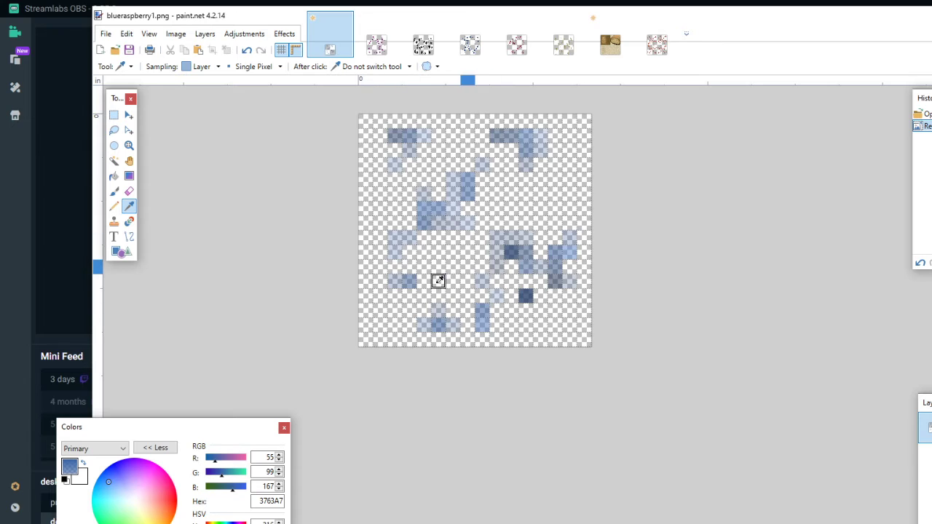
- Repaint the three faded pixels in the top row of the upper-left cluster as opaque with the Pencil, sampling each pixel's own color
{"action": "left_click", "coordinate": [395, 133]}
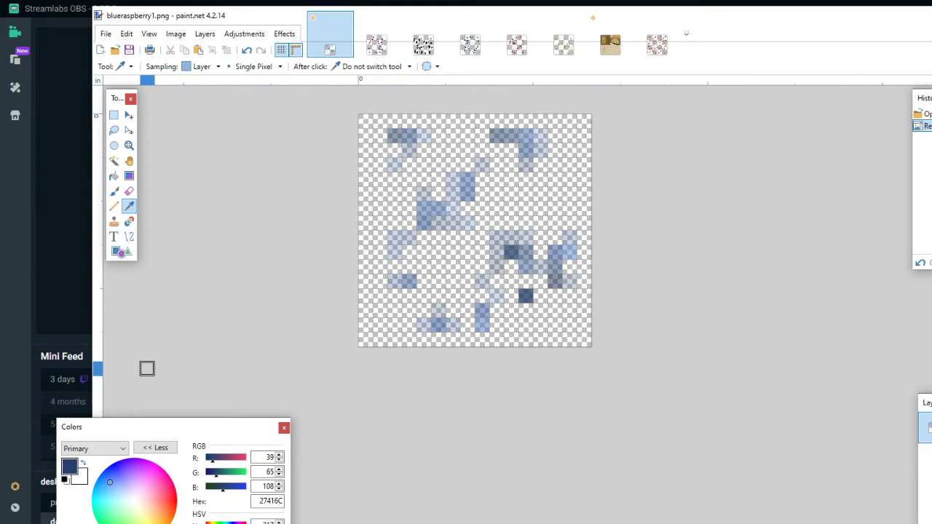
{"action": "left_click", "coordinate": [115, 206]}
{"action": "left_click", "coordinate": [395, 136]}
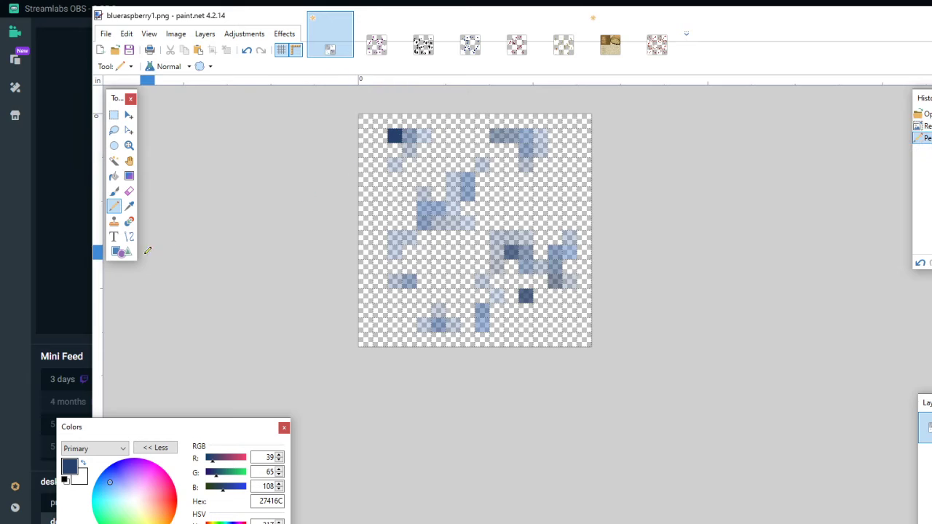
{"action": "left_click", "coordinate": [129, 206]}
{"action": "left_click", "coordinate": [405, 143]}
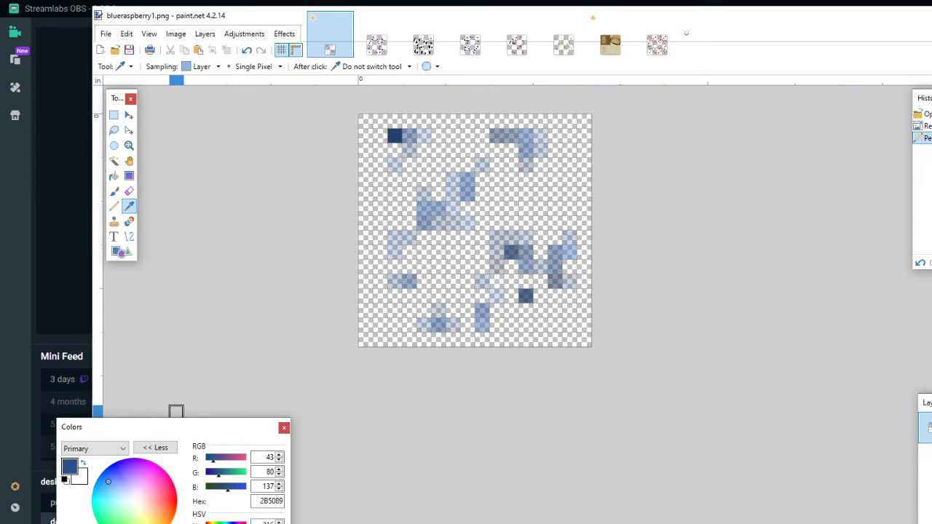
{"action": "left_click", "coordinate": [113, 207]}
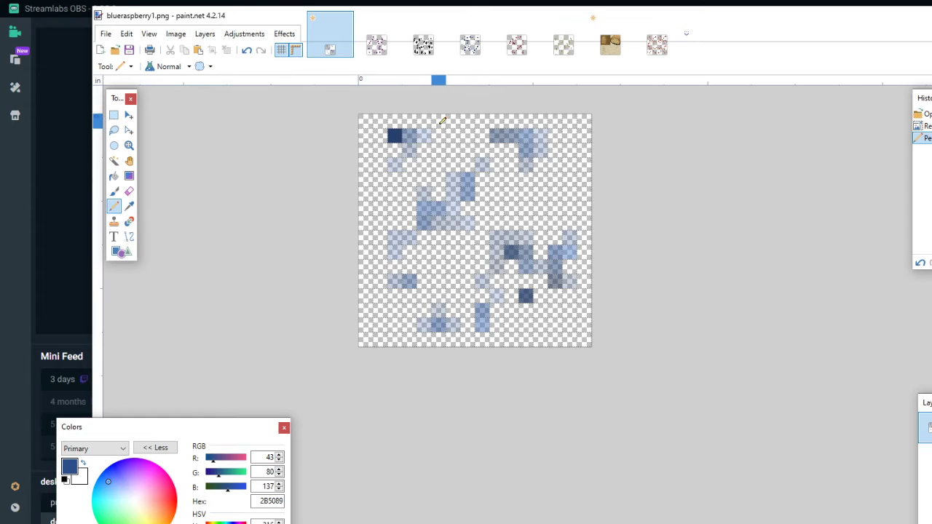
{"action": "left_click", "coordinate": [410, 137]}
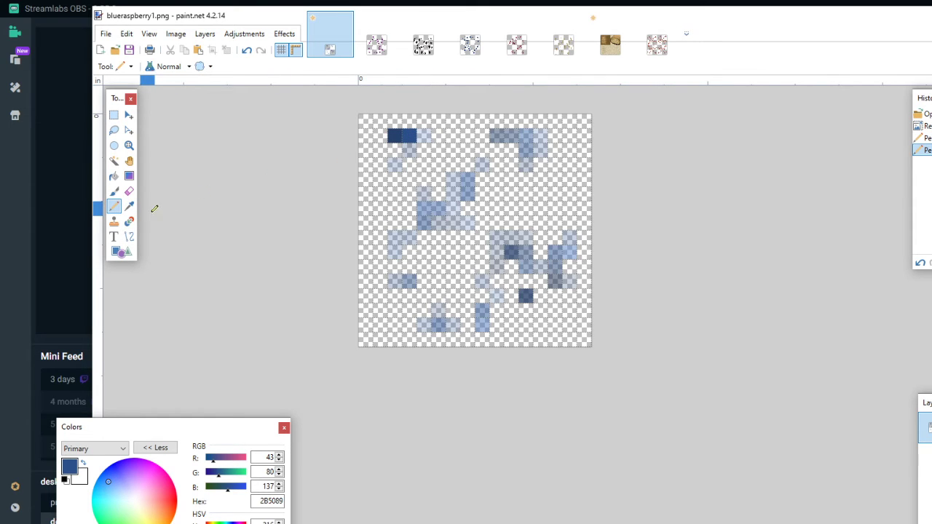
{"action": "left_click", "coordinate": [128, 208]}
{"action": "left_click", "coordinate": [425, 136]}
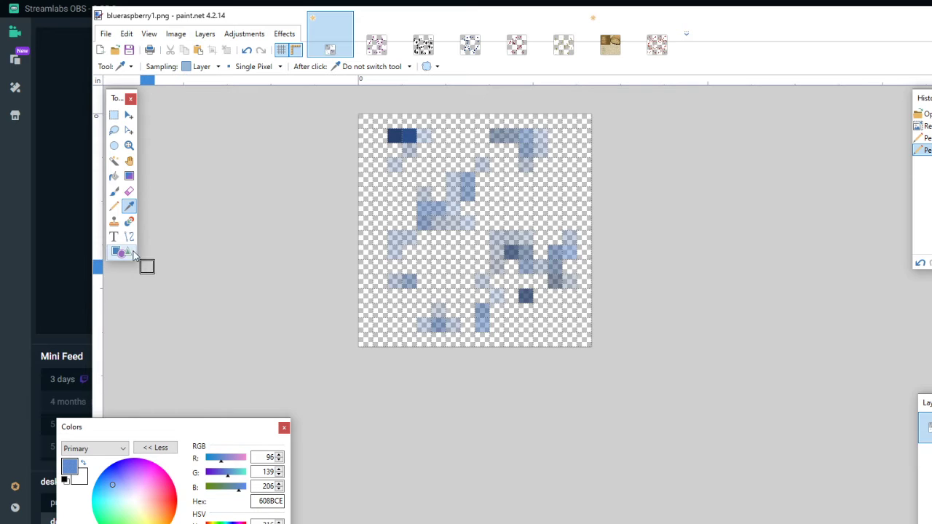
{"action": "left_click", "coordinate": [113, 206]}
{"action": "left_click", "coordinate": [424, 135]}
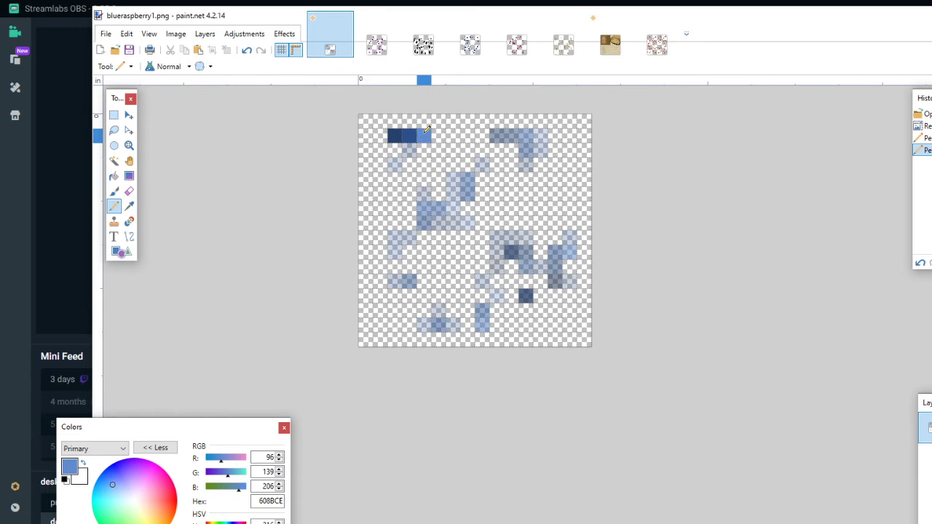
- Repaint the two faded pixels below the upper-left cluster's top row as opaque with the Pencil, sampling each one's own color
{"action": "left_click", "coordinate": [129, 207]}
{"action": "left_click", "coordinate": [405, 140]}
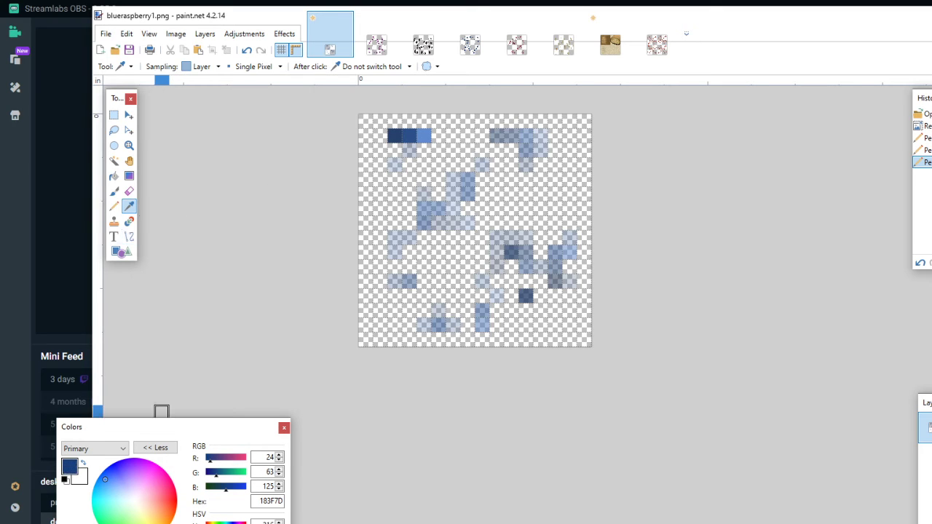
{"action": "left_click", "coordinate": [114, 206]}
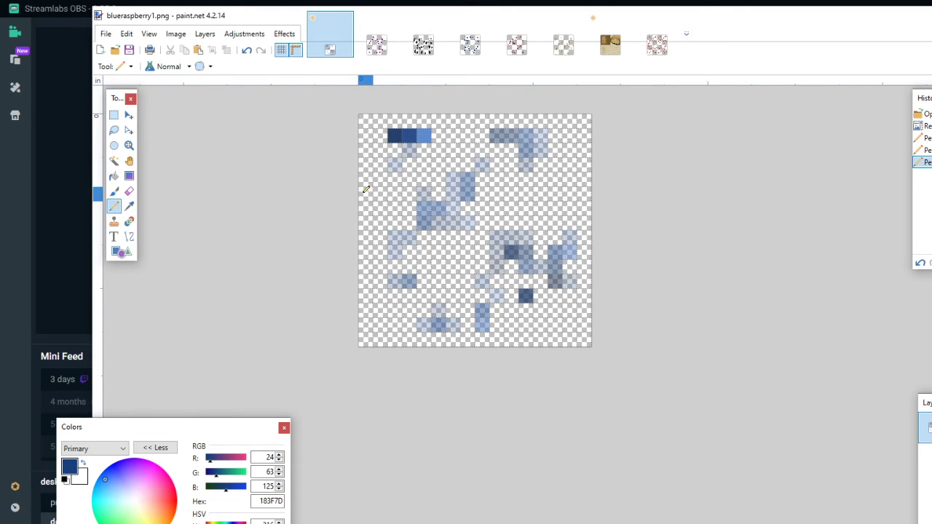
{"action": "left_click", "coordinate": [409, 150]}
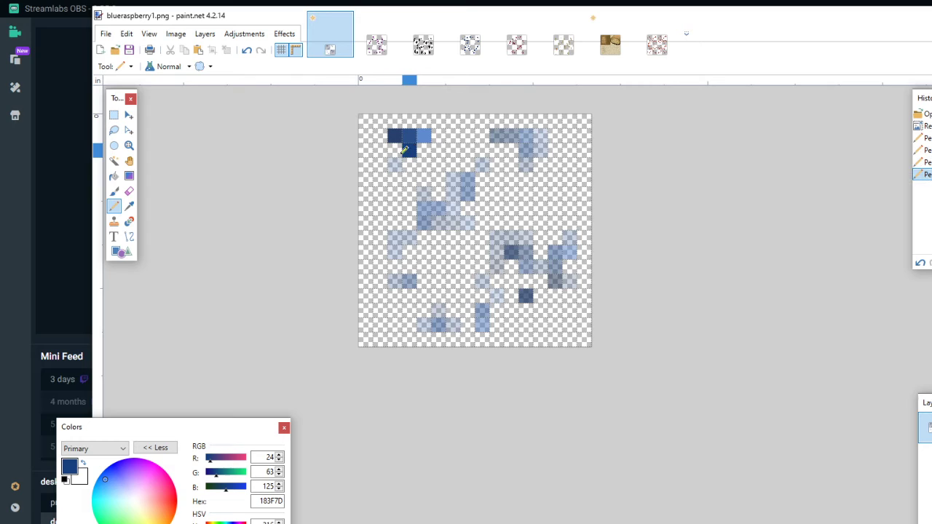
{"action": "left_click", "coordinate": [130, 207]}
{"action": "left_click", "coordinate": [396, 163]}
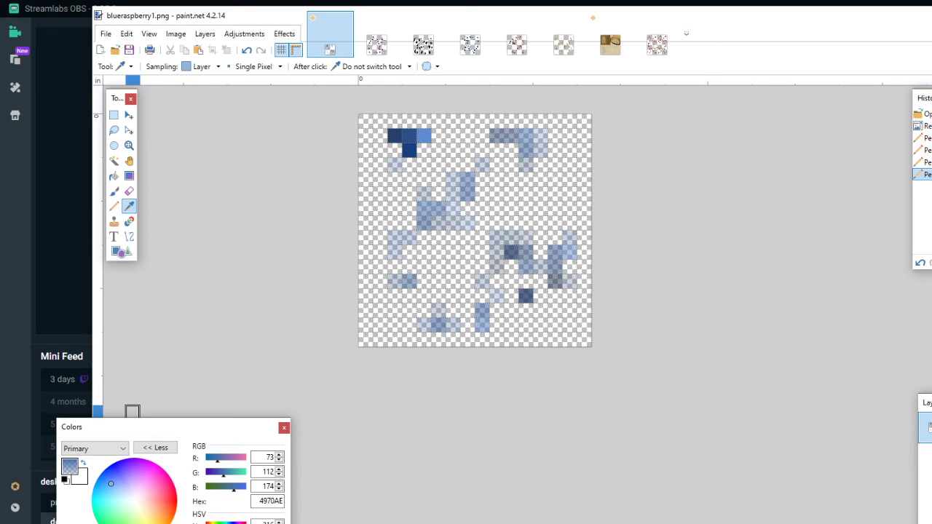
{"action": "left_click", "coordinate": [113, 206]}
{"action": "left_click", "coordinate": [396, 163]}
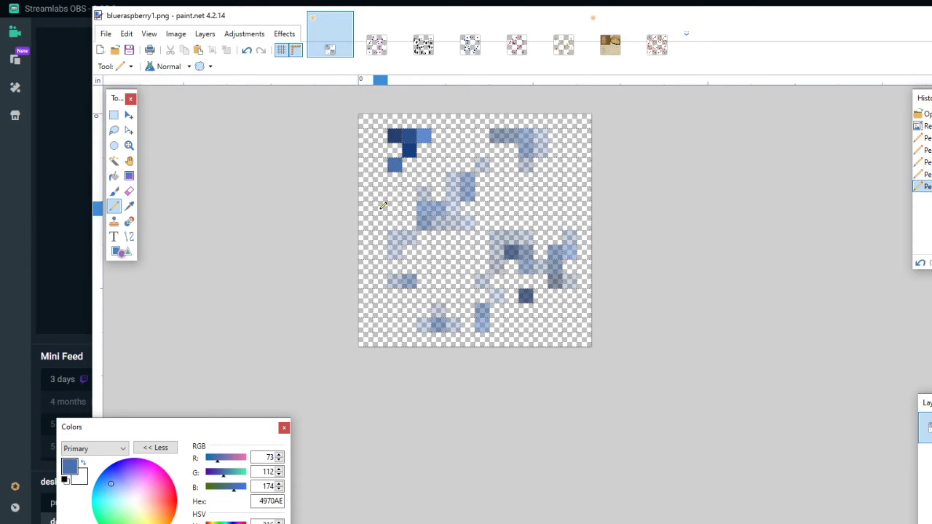
- Undo all the pencil edits and the Best Quality resize
{"action": "left_click", "coordinate": [247, 50]}
{"action": "left_click", "coordinate": [246, 50]}
{"action": "left_click", "coordinate": [246, 50]}
{"action": "left_click", "coordinate": [247, 49]}
{"action": "left_click", "coordinate": [246, 49]}
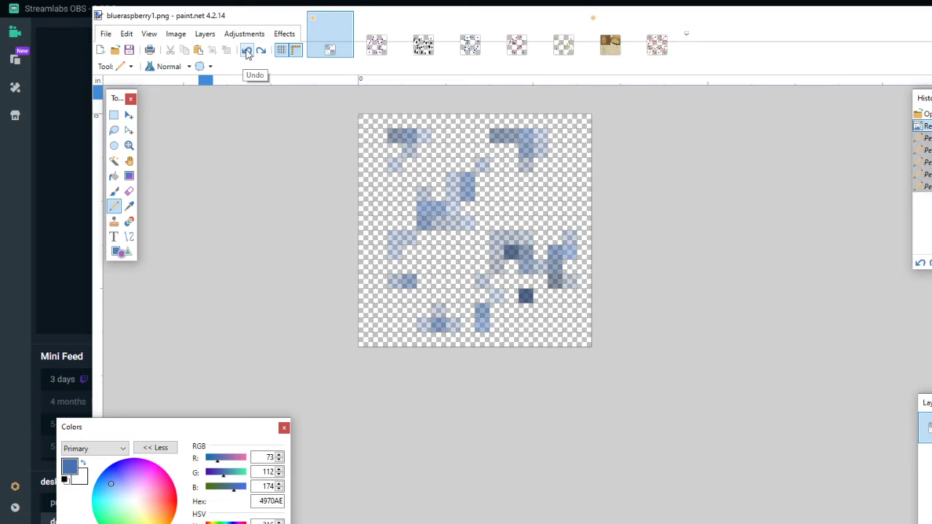
{"action": "left_click", "coordinate": [247, 51]}
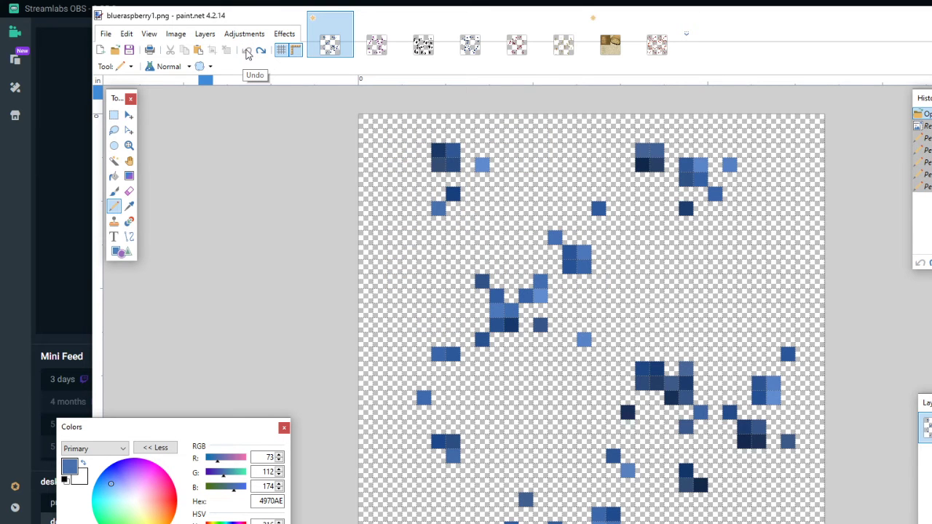
- Resize the image to 50 percent using Nearest Neighbor resampling, and undo that resize
{"action": "left_click", "coordinate": [175, 34]}
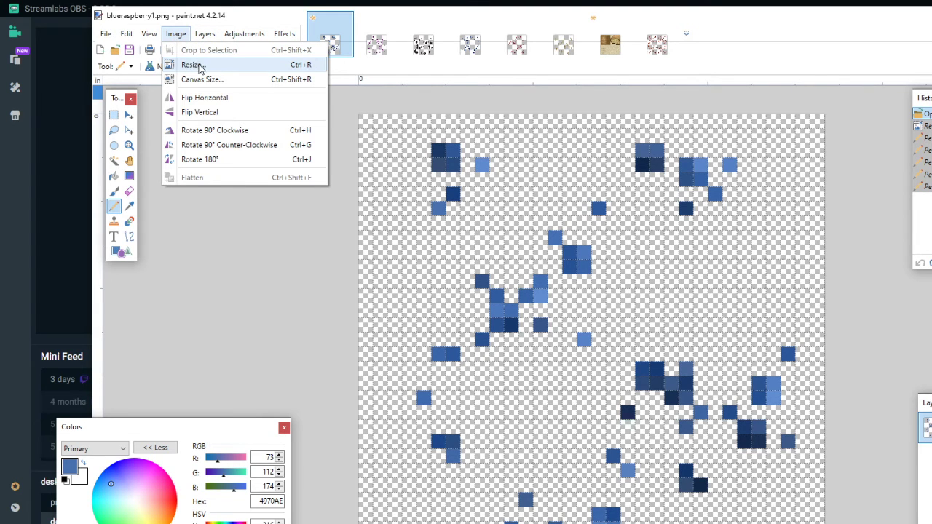
{"action": "left_click", "coordinate": [192, 65]}
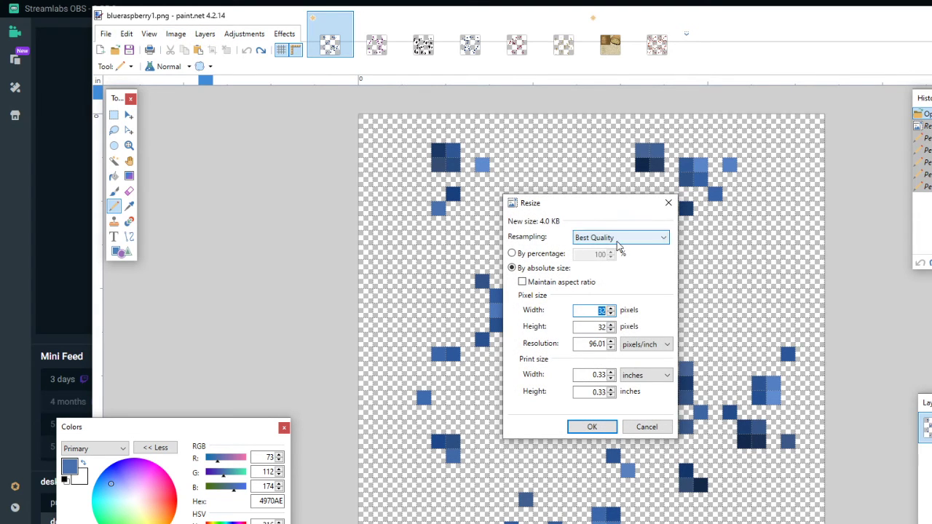
{"action": "left_click", "coordinate": [547, 255]}
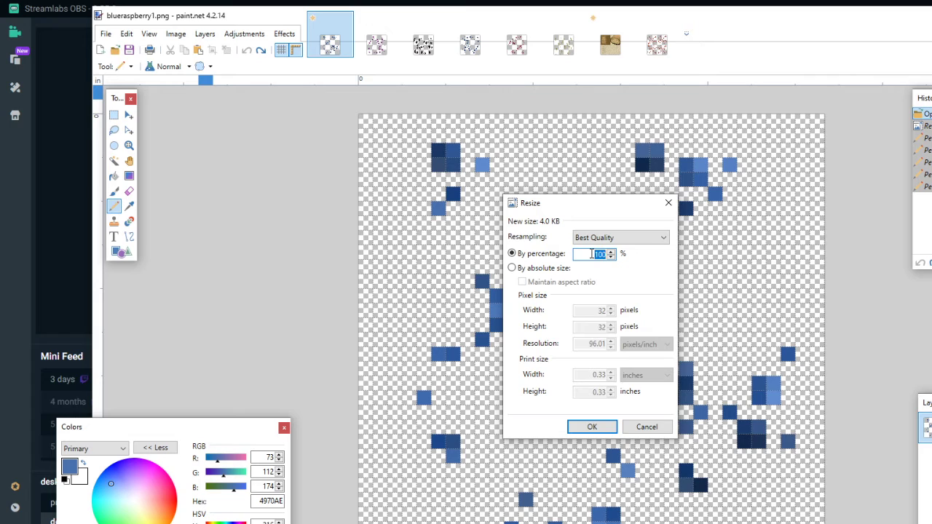
{"action": "type", "text": "50"}
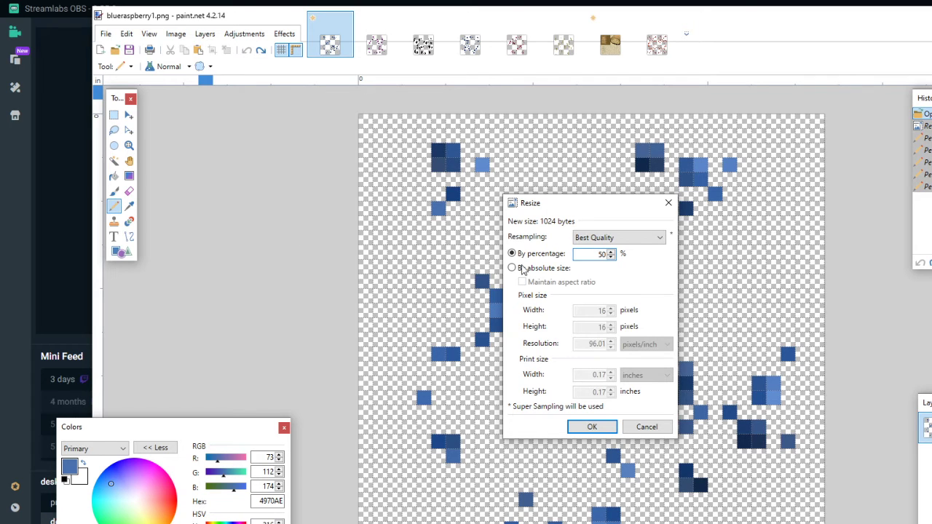
{"action": "left_click", "coordinate": [643, 243]}
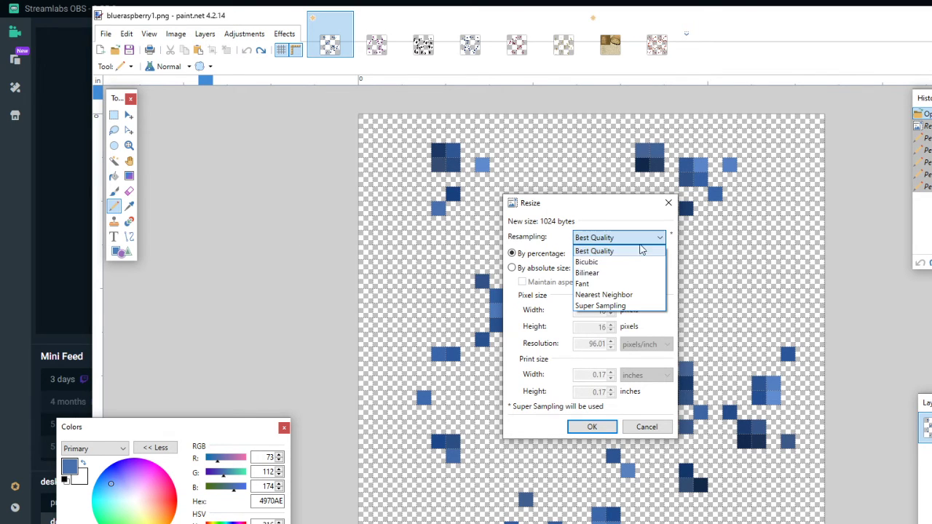
{"action": "left_click", "coordinate": [608, 295]}
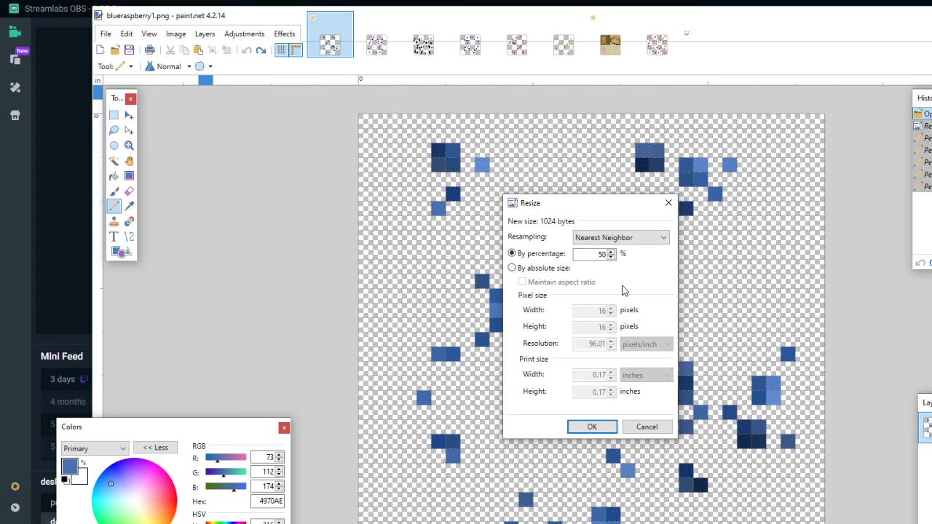
{"action": "left_click", "coordinate": [592, 427]}
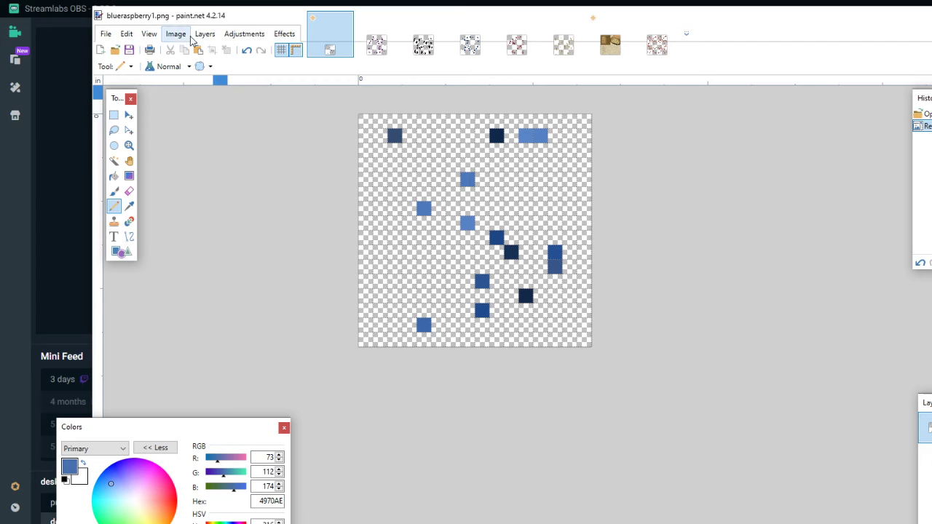
{"action": "left_click", "coordinate": [246, 49]}
- Resize the image to 50 percent with the resampling method set to Bilinear
{"action": "left_click", "coordinate": [175, 33]}
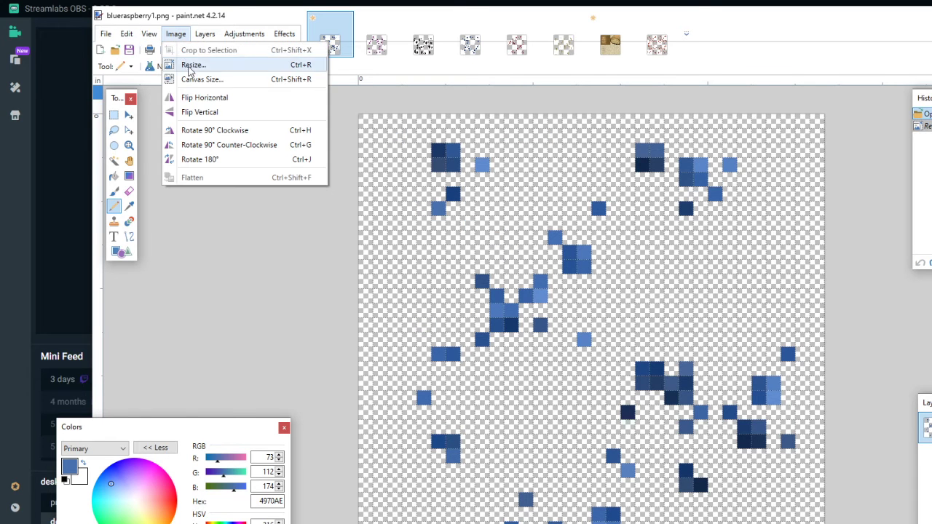
{"action": "left_click", "coordinate": [195, 66]}
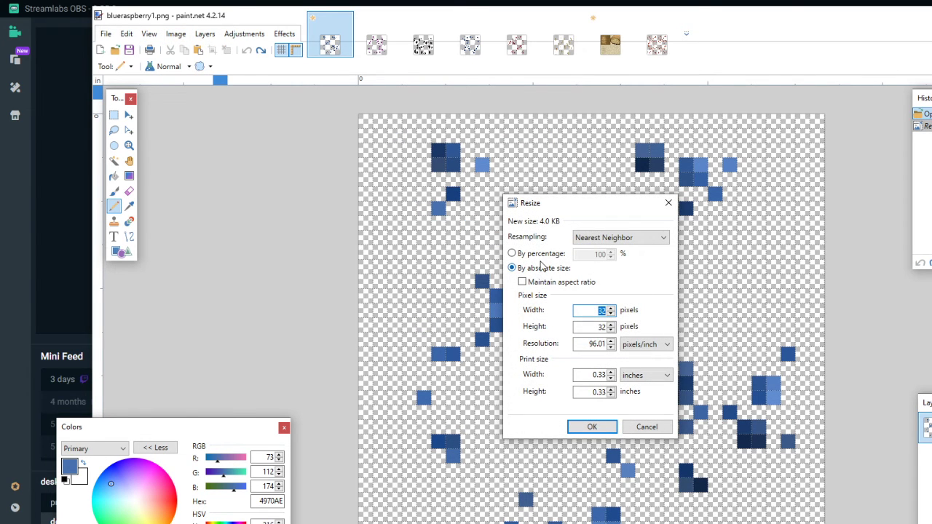
{"action": "left_click", "coordinate": [541, 255]}
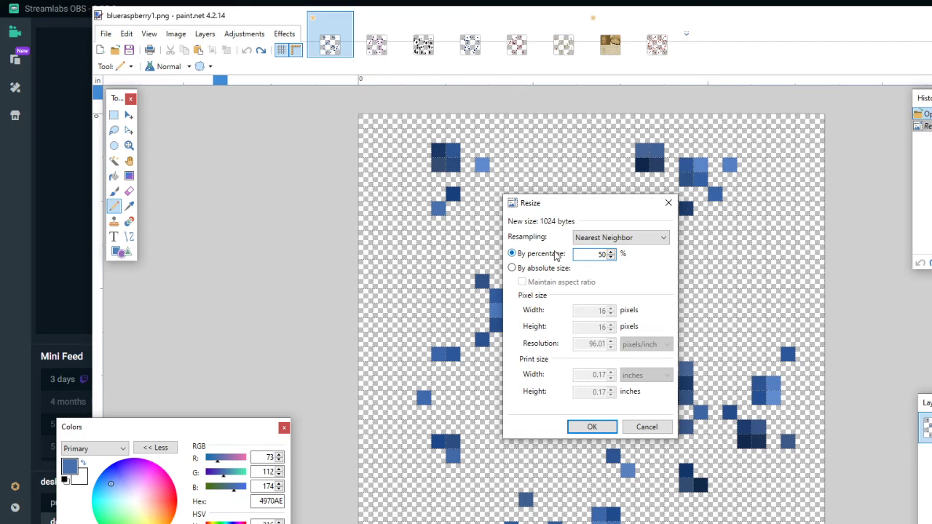
{"action": "left_click", "coordinate": [634, 239]}
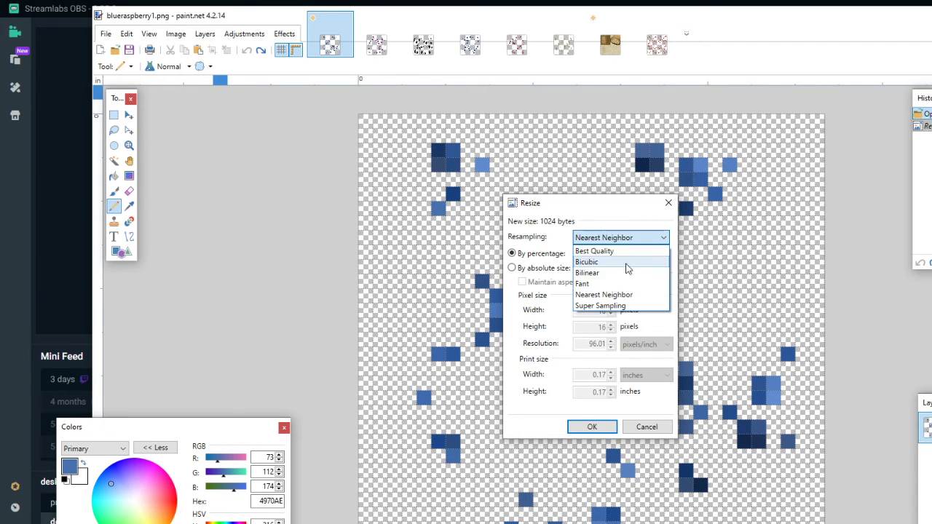
{"action": "left_click", "coordinate": [611, 274]}
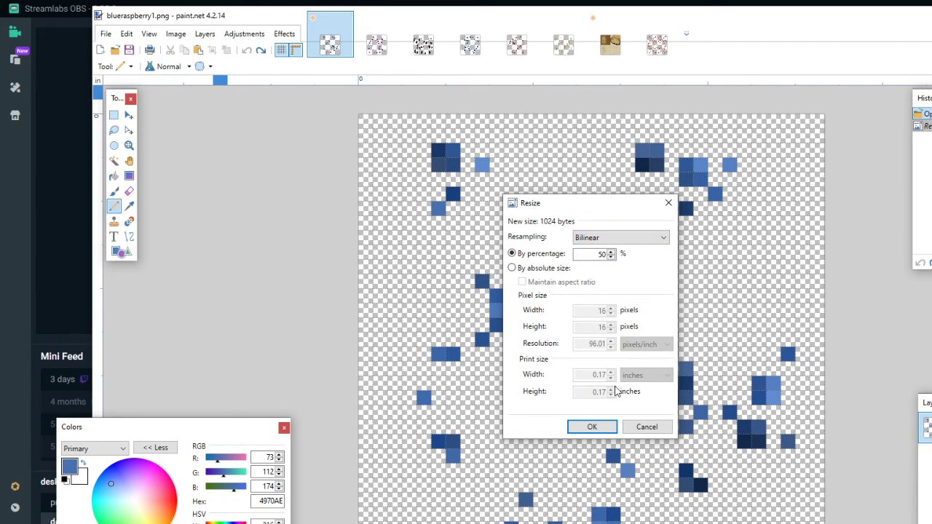
{"action": "left_click", "coordinate": [592, 427]}
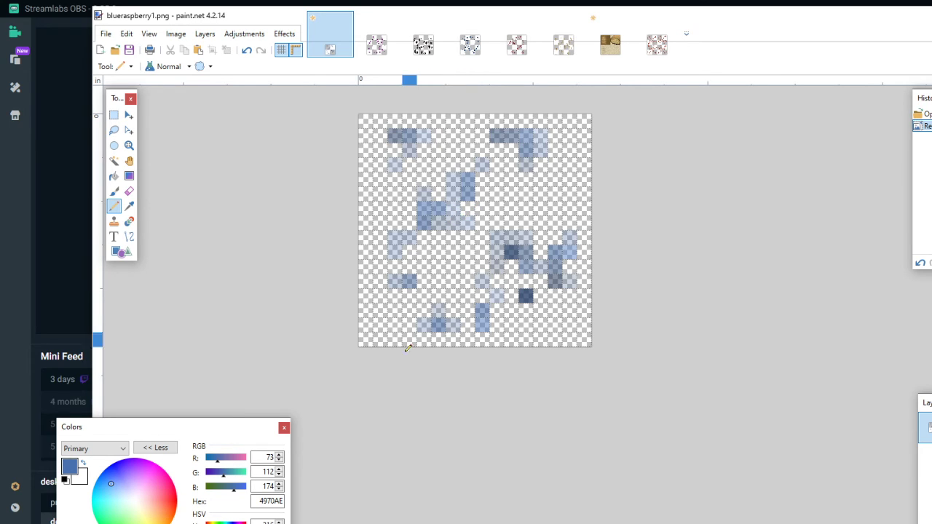
- Repaint the upper-left cluster's first pixel opaque with the Pencil in its own sampled color, and undo that edit and the Bilinear resize
{"action": "left_click", "coordinate": [129, 221]}
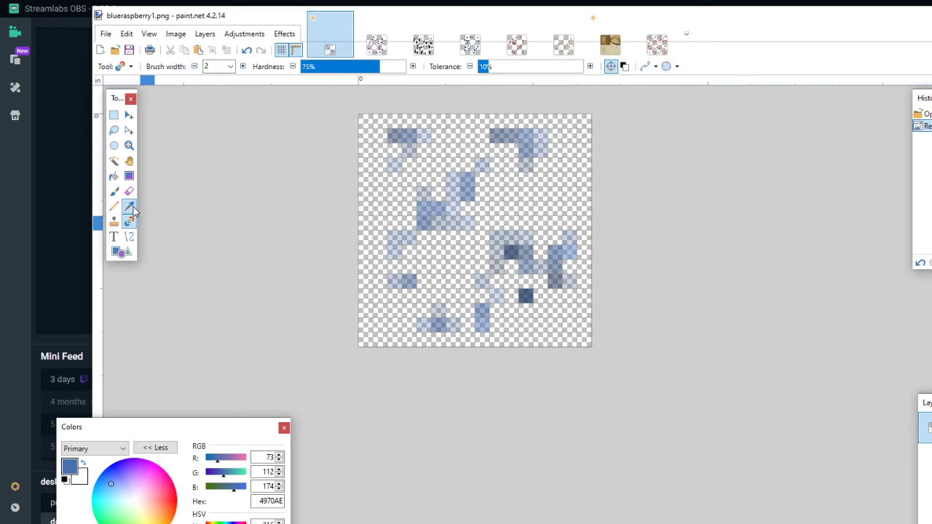
{"action": "left_click", "coordinate": [129, 206]}
{"action": "left_click", "coordinate": [397, 135]}
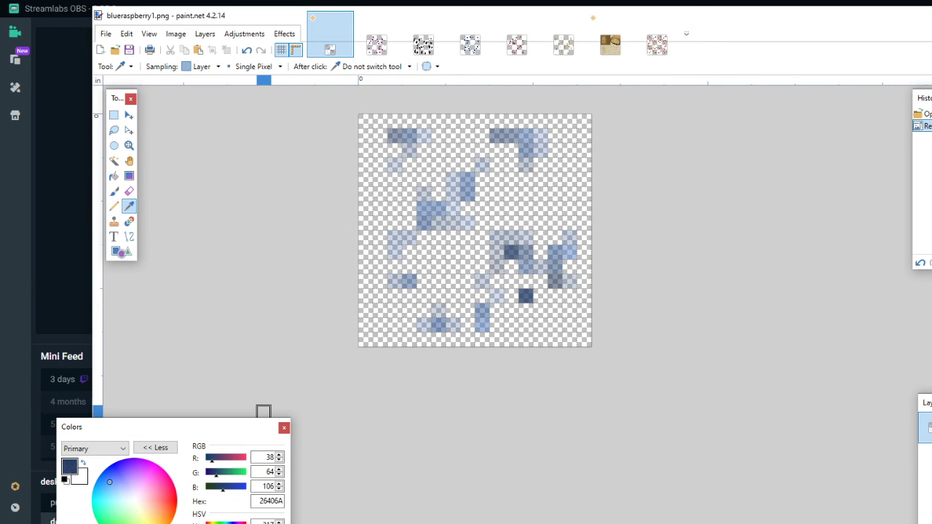
{"action": "left_click", "coordinate": [114, 207]}
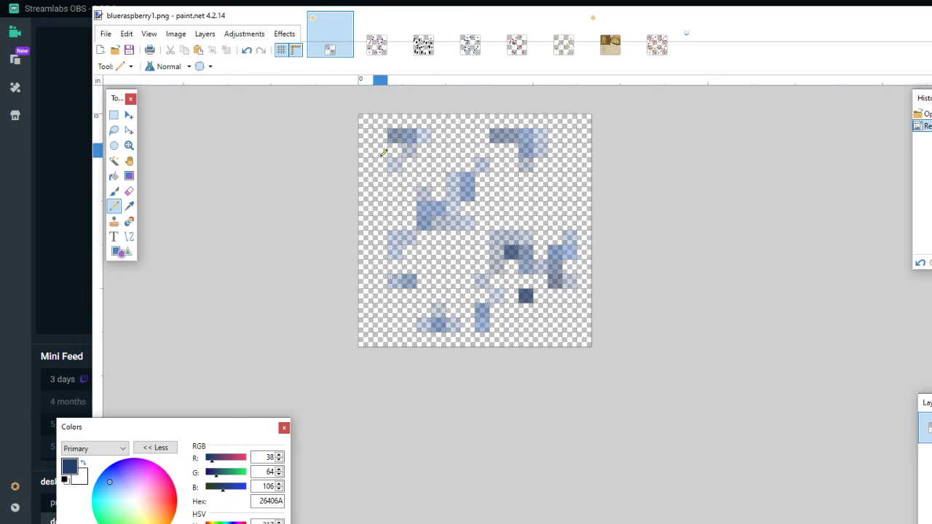
{"action": "left_click", "coordinate": [394, 136]}
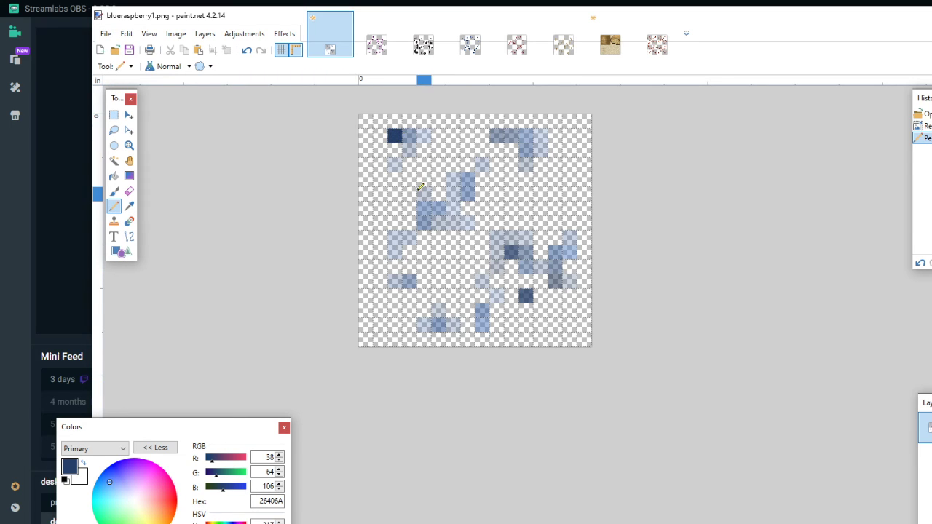
{"action": "left_click", "coordinate": [248, 51]}
{"action": "left_click", "coordinate": [247, 51]}
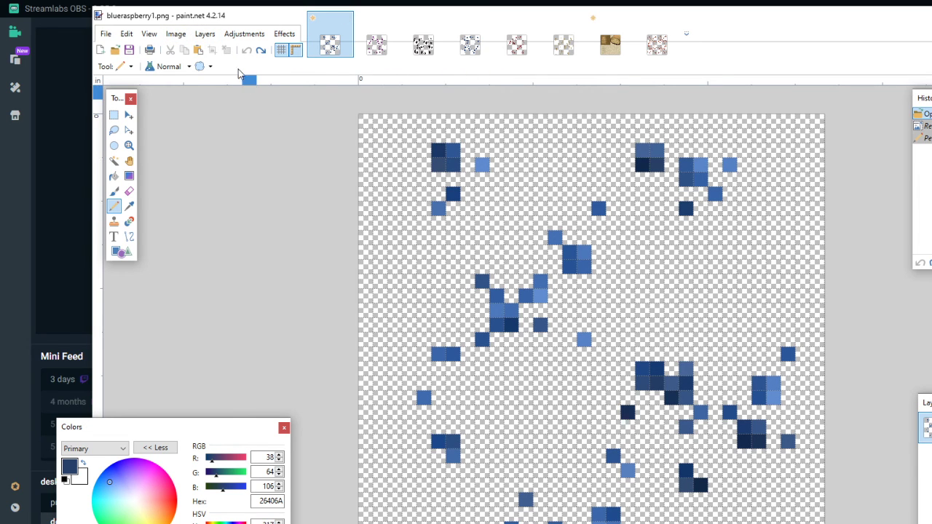
- Resize the restored 32-pixel image to 50 percent using Bilinear resampling
{"action": "left_click", "coordinate": [188, 34]}
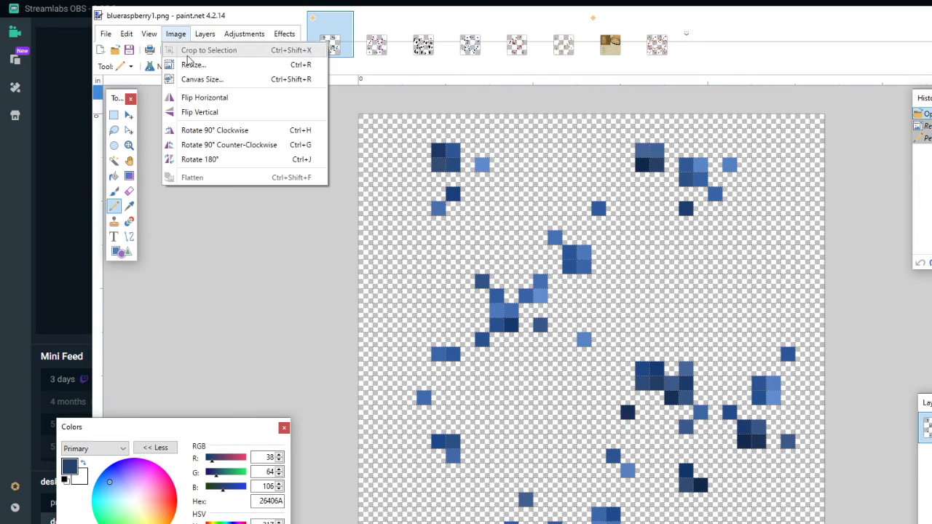
{"action": "left_click", "coordinate": [196, 66]}
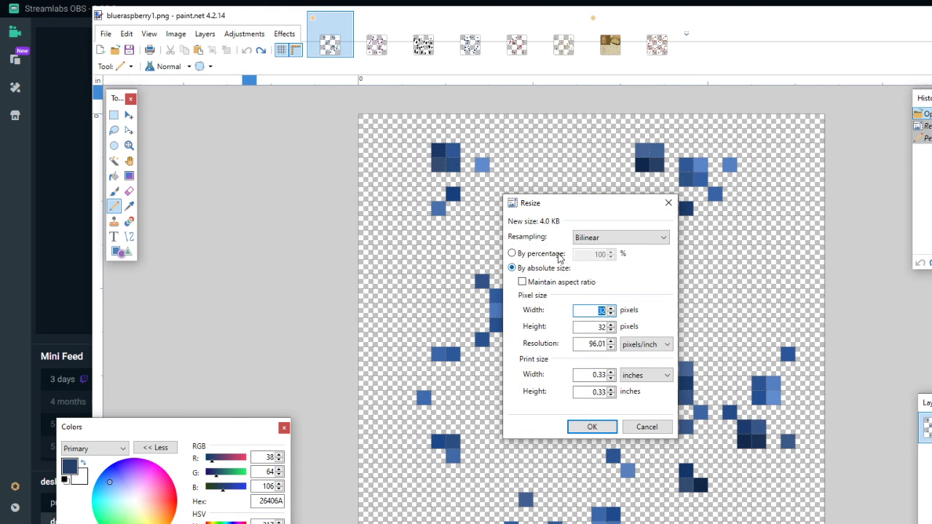
{"action": "left_click", "coordinate": [559, 255]}
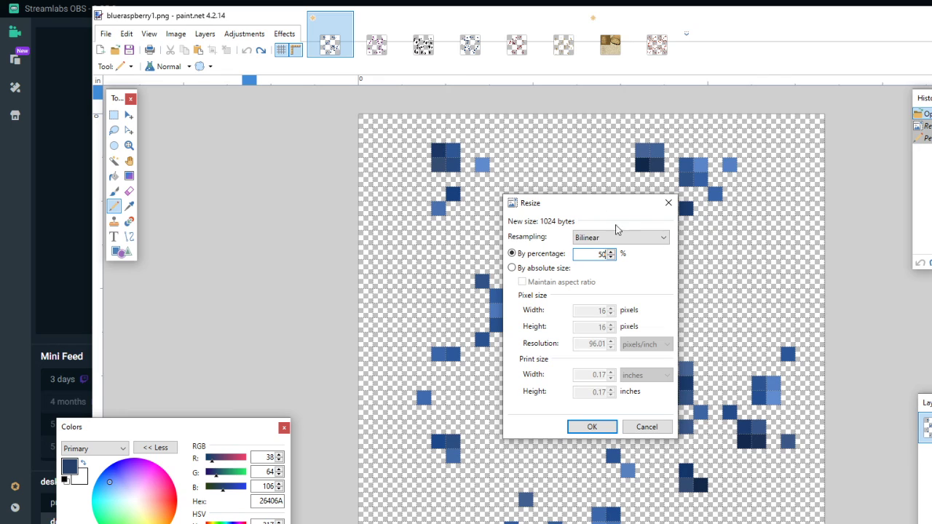
{"action": "left_click", "coordinate": [630, 242]}
{"action": "left_click", "coordinate": [598, 276]}
{"action": "left_click", "coordinate": [592, 427]}
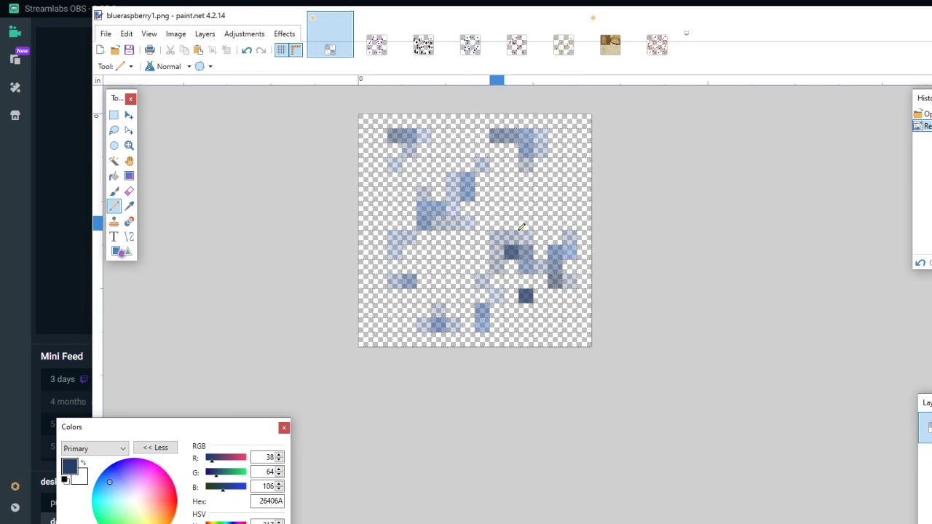